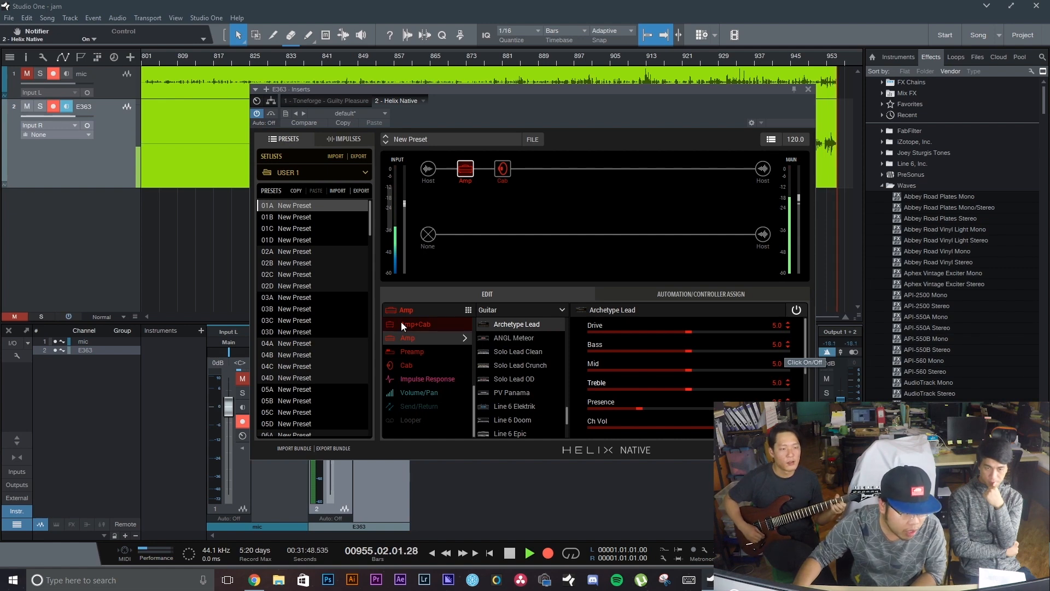
# Step: Replace the amp block in the signal chain with a mono Scream 808 distortion
pyautogui.scroll(3, 441, 340)
pyautogui.scroll(3, 435, 339)
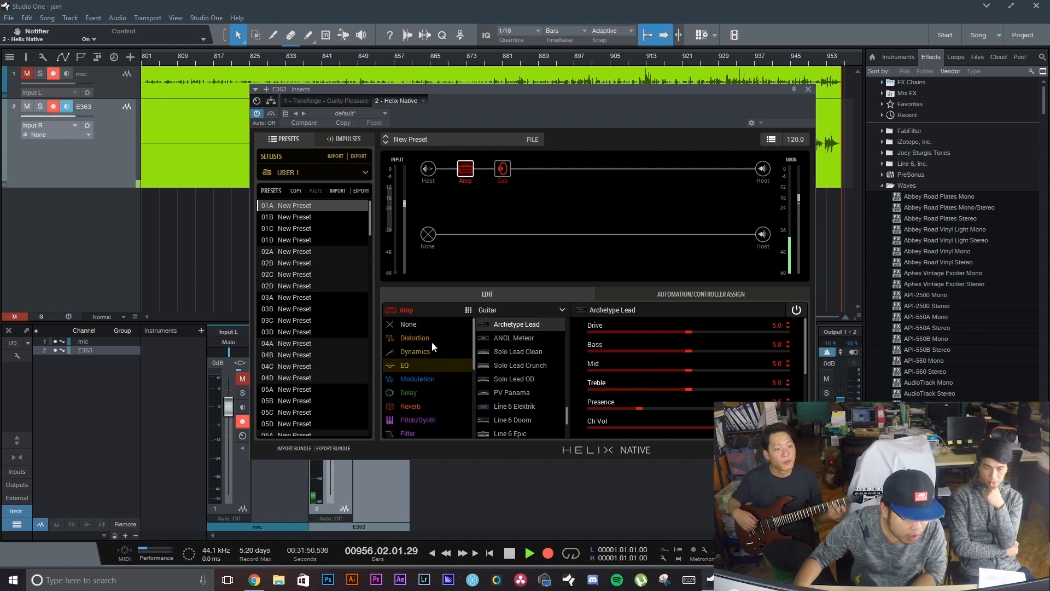
pyautogui.click(432, 338)
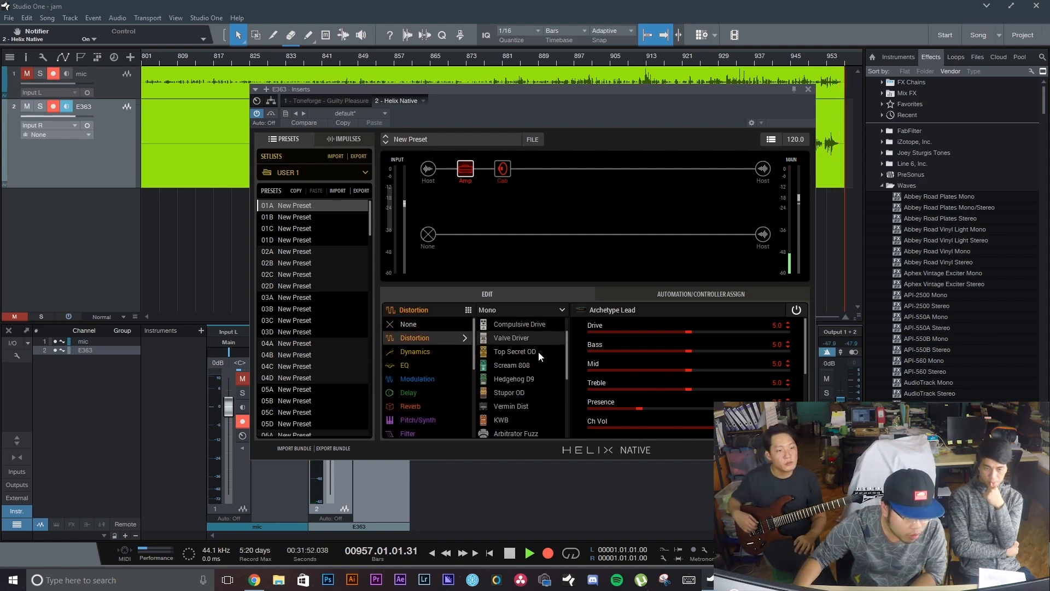
pyautogui.click(513, 368)
pyautogui.scroll(1, 513, 369)
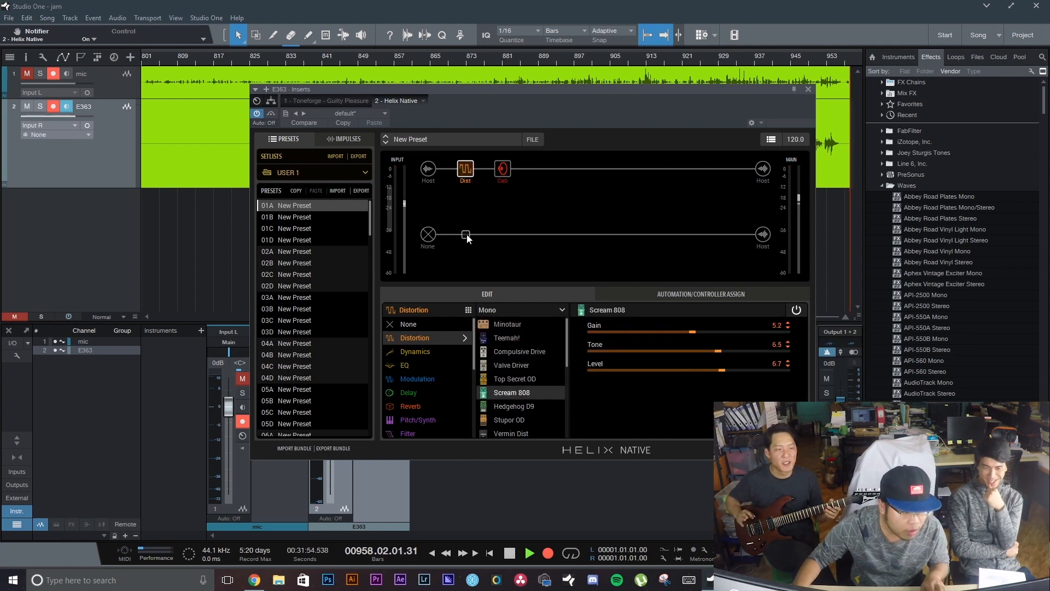
# Step: Change the first block back to a guitar amp, trying ANGL Meteor and Line 6 Elektrik before choosing Archetype Lead
pyautogui.scroll(-1, 445, 375)
pyautogui.scroll(-1, 438, 380)
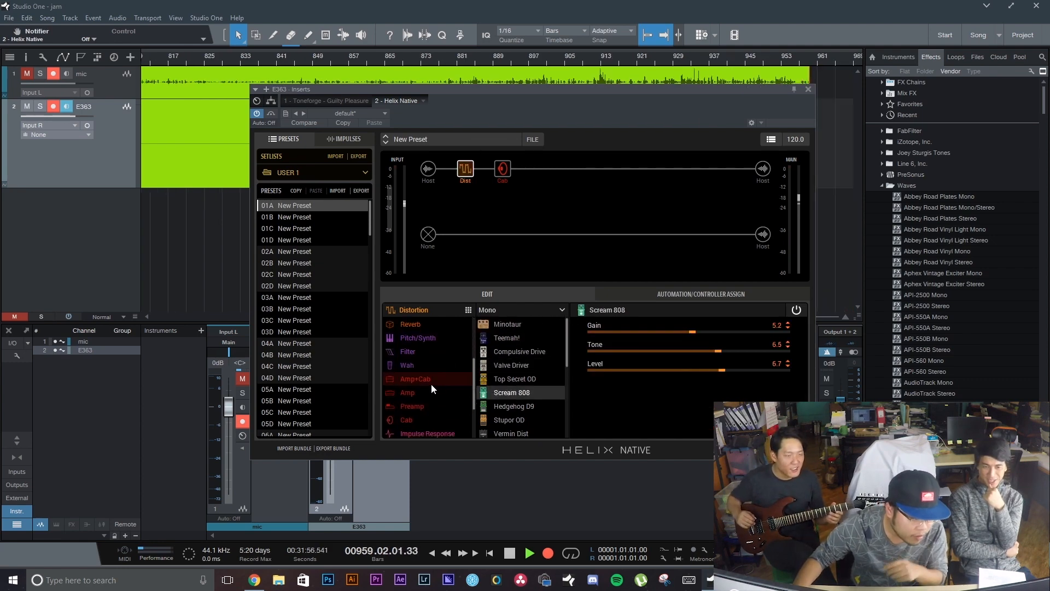
pyautogui.click(438, 392)
pyautogui.scroll(-10, 544, 374)
pyautogui.scroll(-5, 539, 379)
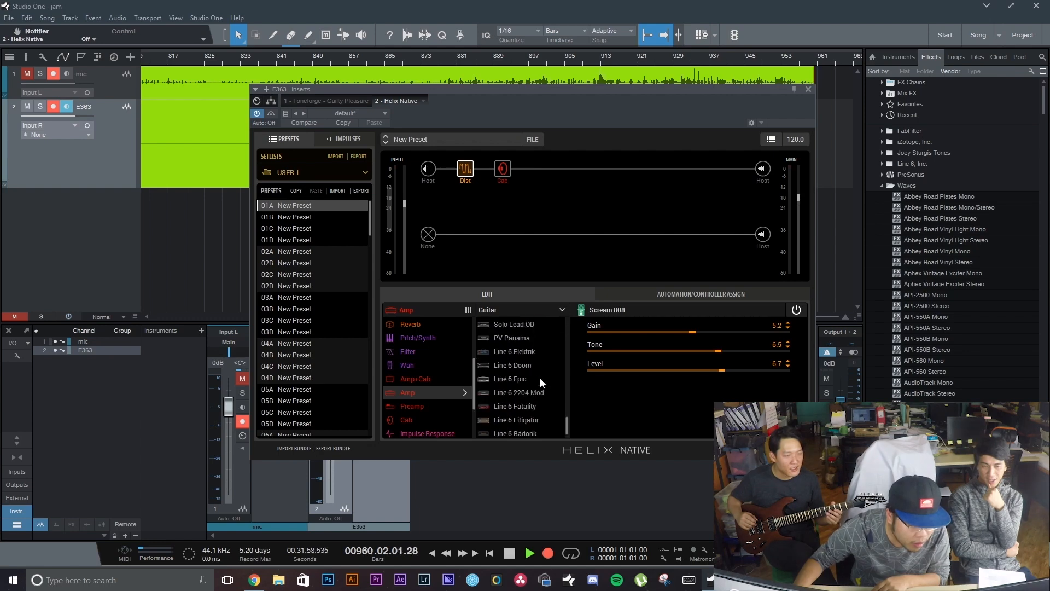
pyautogui.click(537, 401)
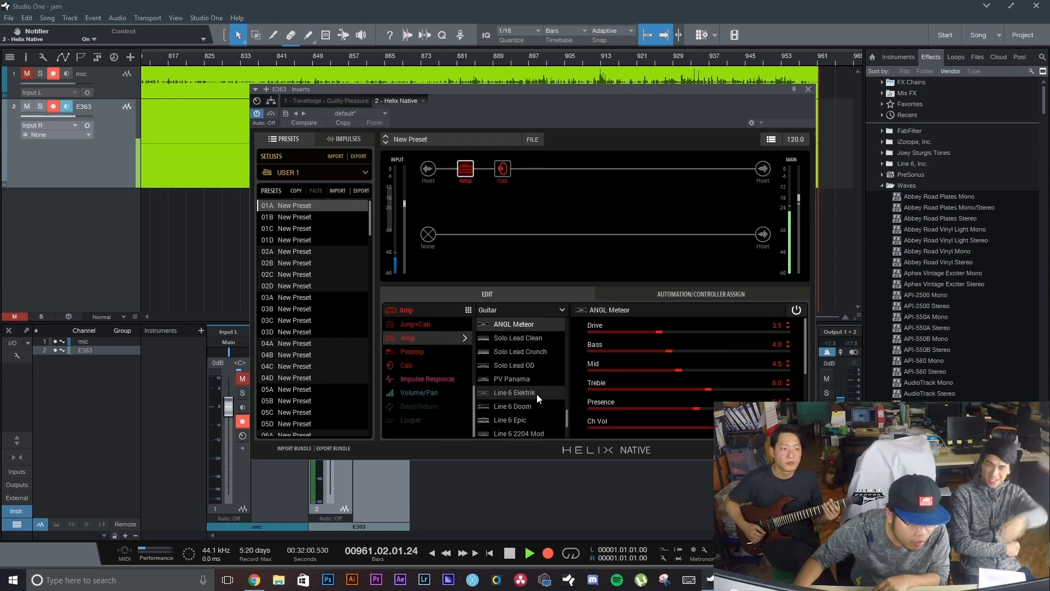
pyautogui.click(536, 395)
pyautogui.scroll(5, 538, 347)
pyautogui.scroll(1, 546, 361)
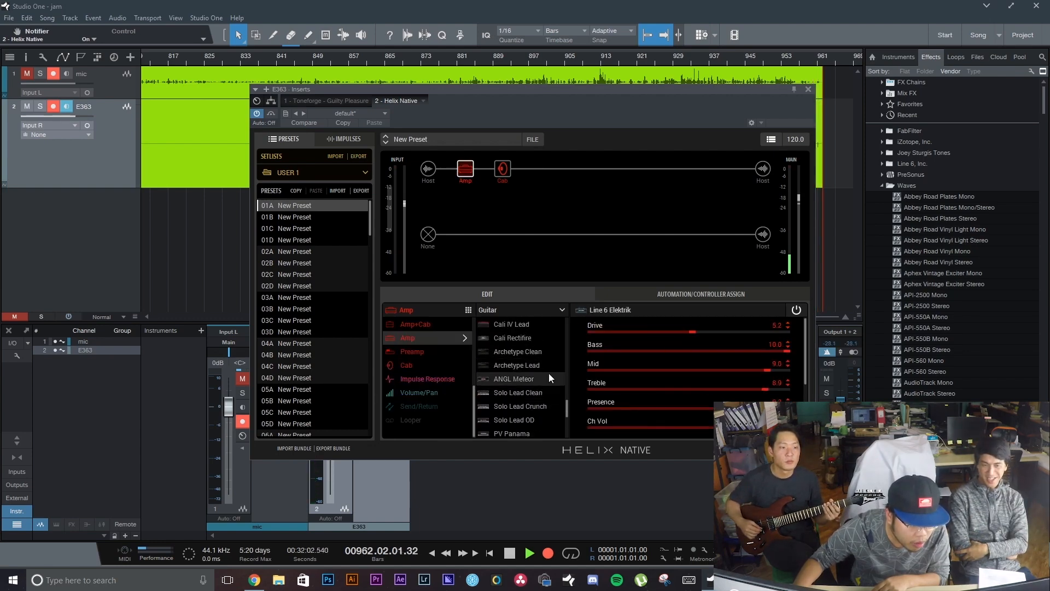
pyautogui.click(546, 363)
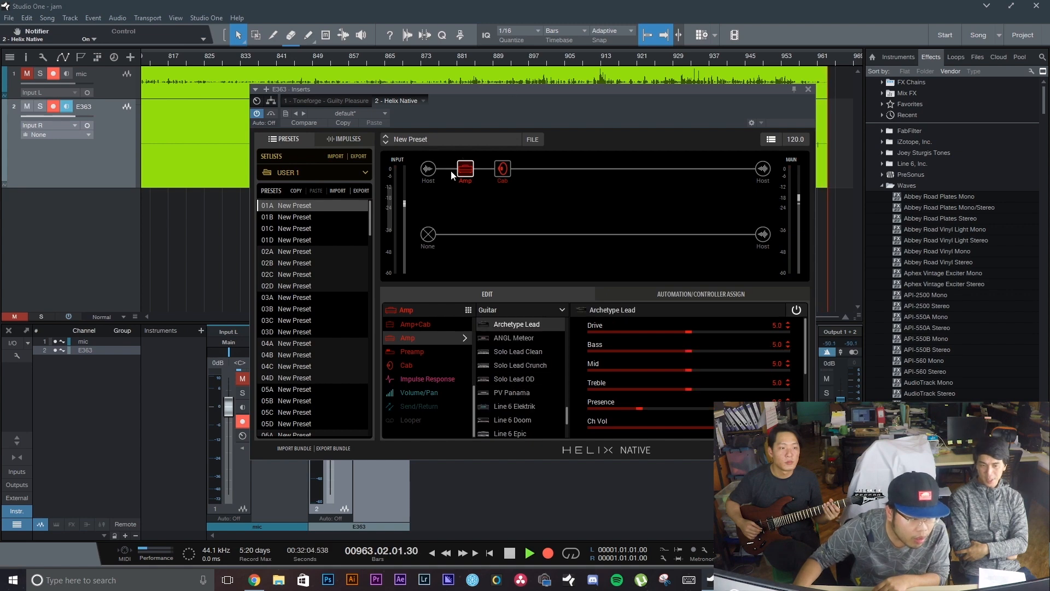
# Step: Add a mono Scream 808 distortion block in the empty slot after the cab and move it in front of the amp
pyautogui.click(543, 170)
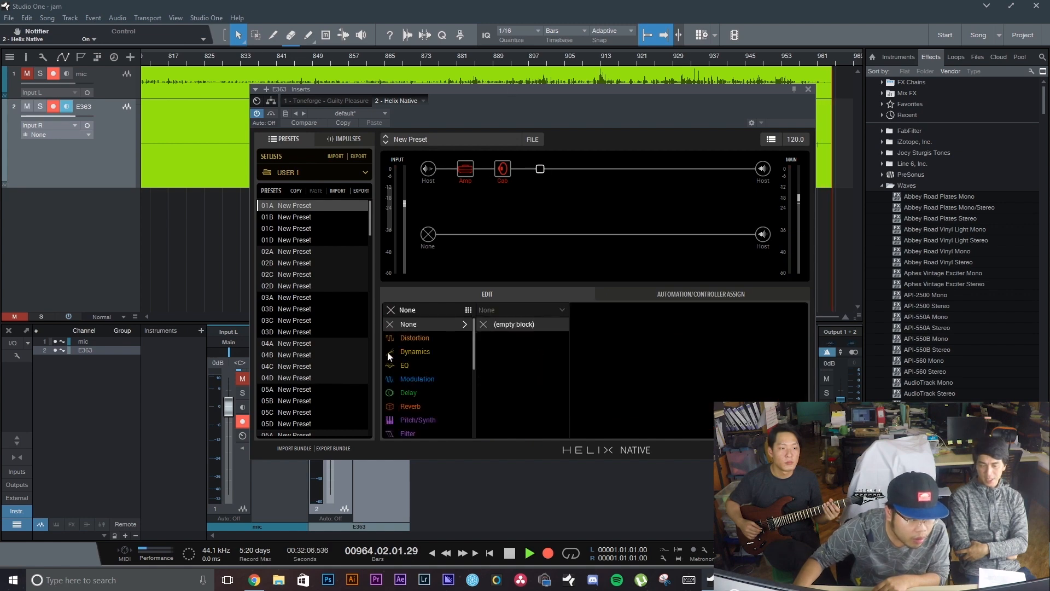
pyautogui.click(398, 338)
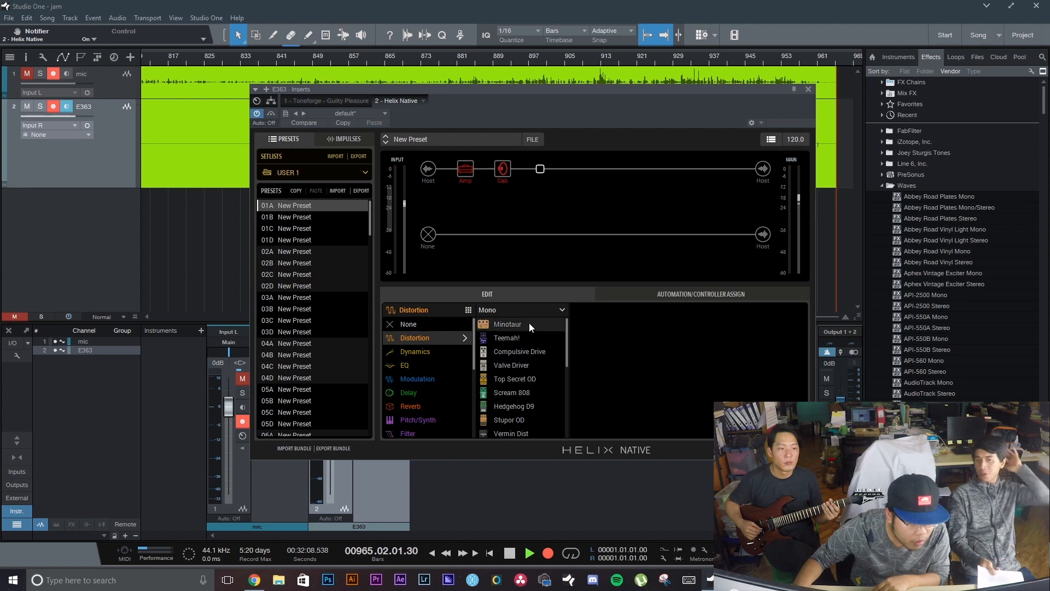
pyautogui.click(520, 392)
pyautogui.moveTo(540, 169); pyautogui.dragTo(464, 176)
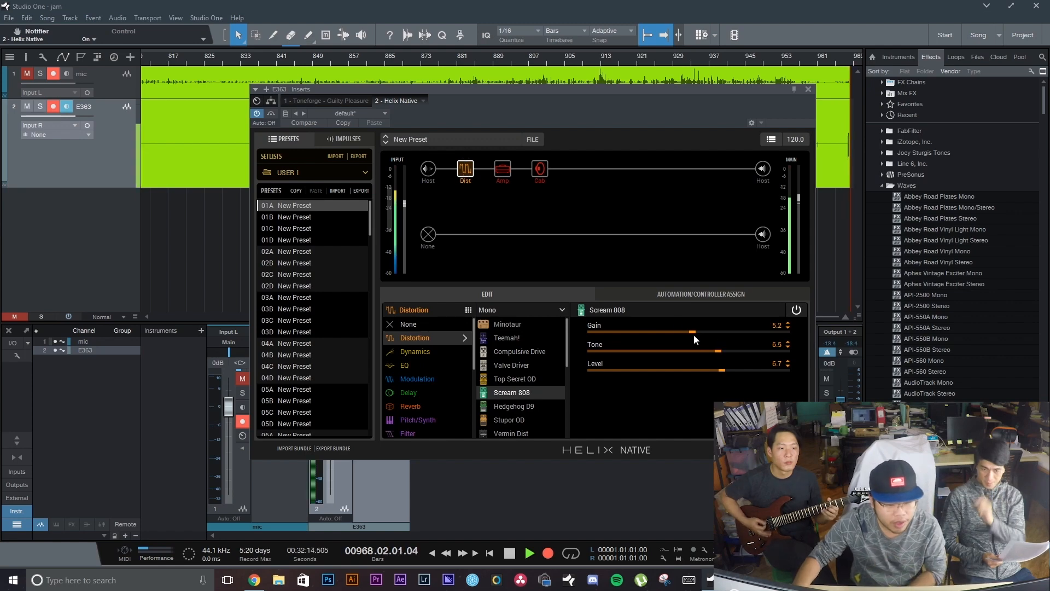
# Step: Set the Scream 808's Gain to 0.0, Level to 10.0 and Tone to 7.0
pyautogui.moveTo(693, 331); pyautogui.dragTo(508, 330)
pyautogui.moveTo(735, 365); pyautogui.dragTo(727, 369)
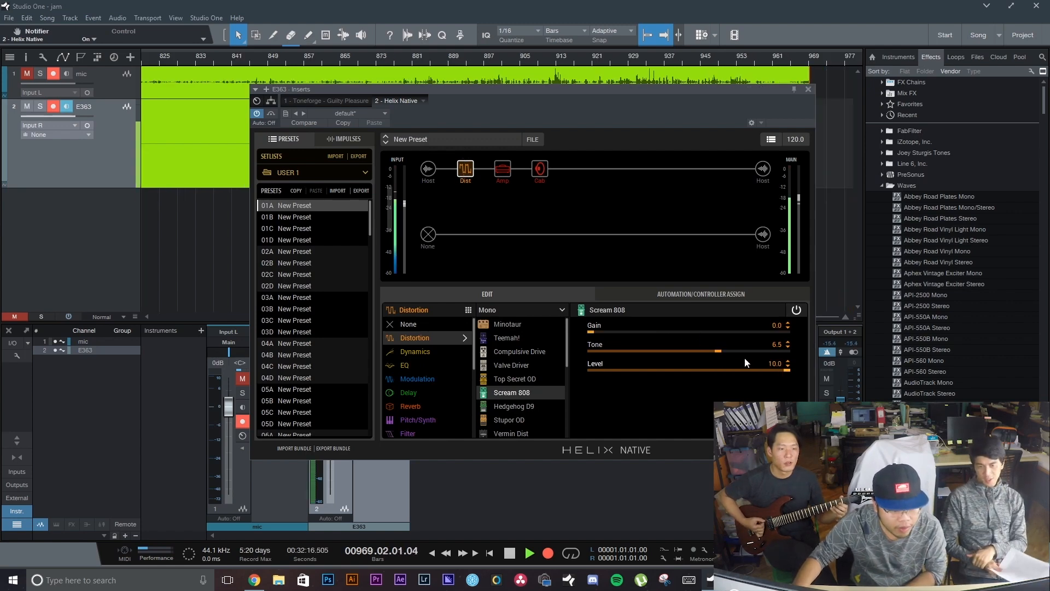
pyautogui.click(788, 342)
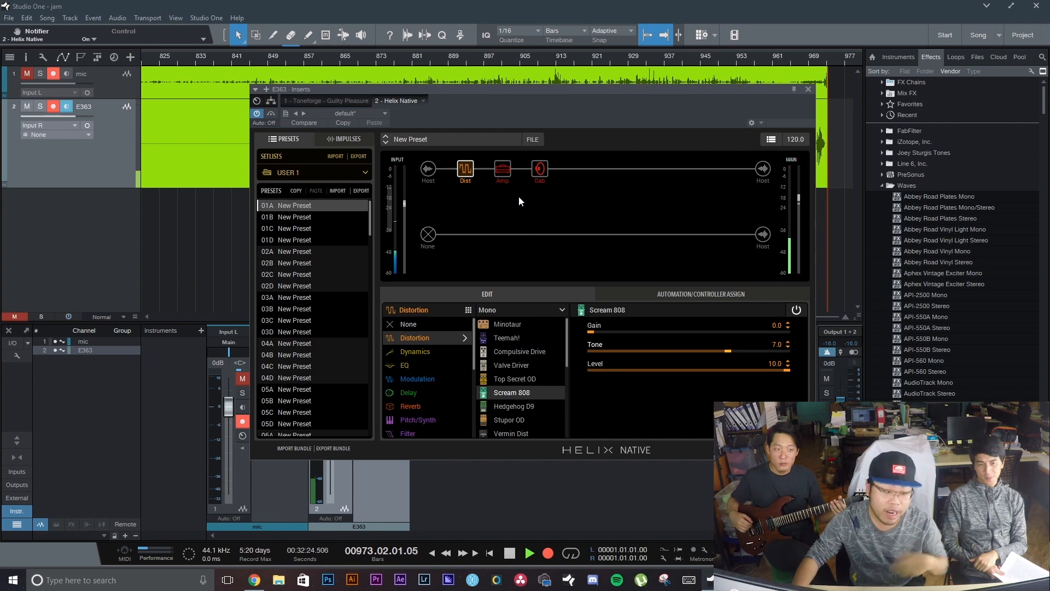
# Step: Switch the distortion block to the Minotaur model with Gain at 0.0 and Level at 10.0
pyautogui.click(507, 173)
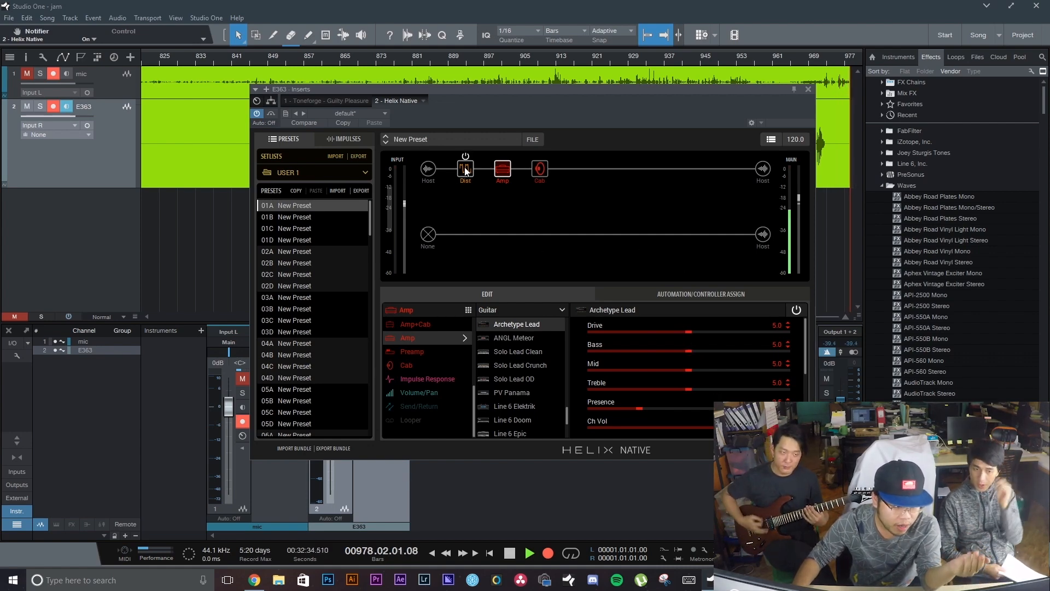
pyautogui.click(540, 168)
pyautogui.click(469, 170)
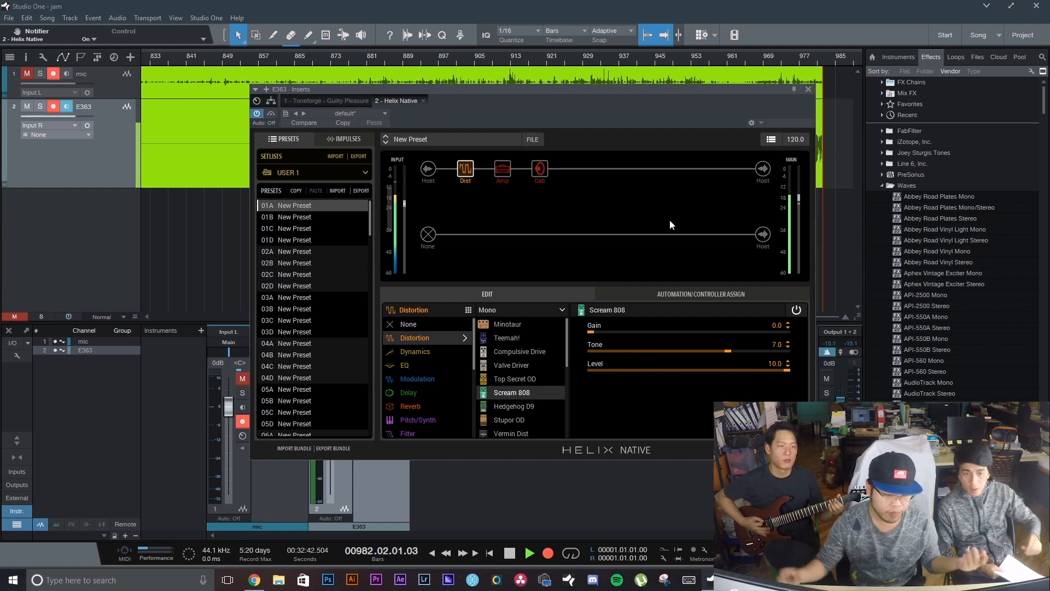
pyautogui.click(506, 327)
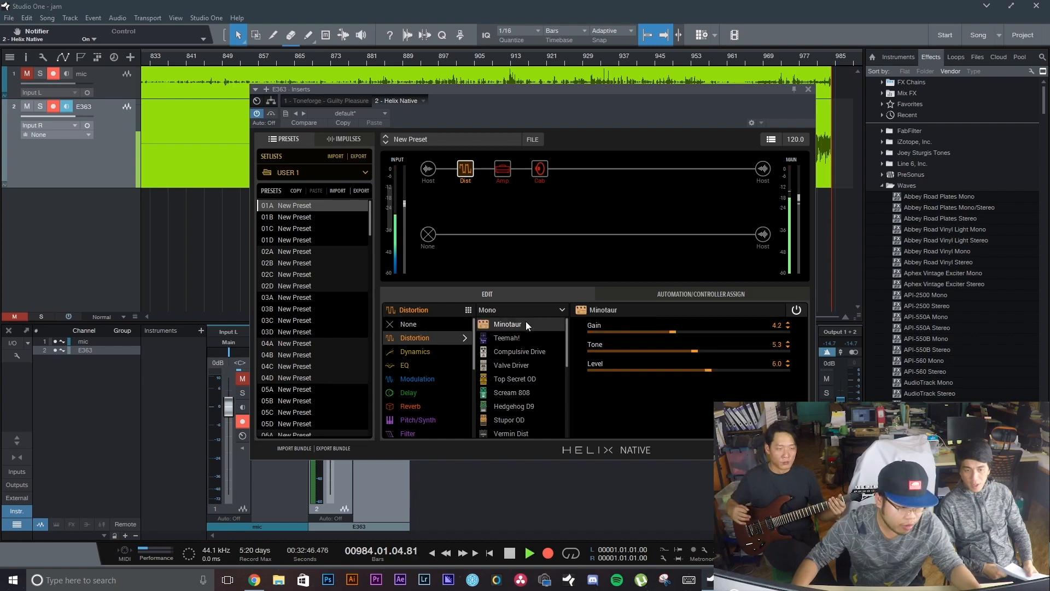
pyautogui.moveTo(673, 331); pyautogui.dragTo(585, 331)
pyautogui.moveTo(708, 370); pyautogui.dragTo(840, 372)
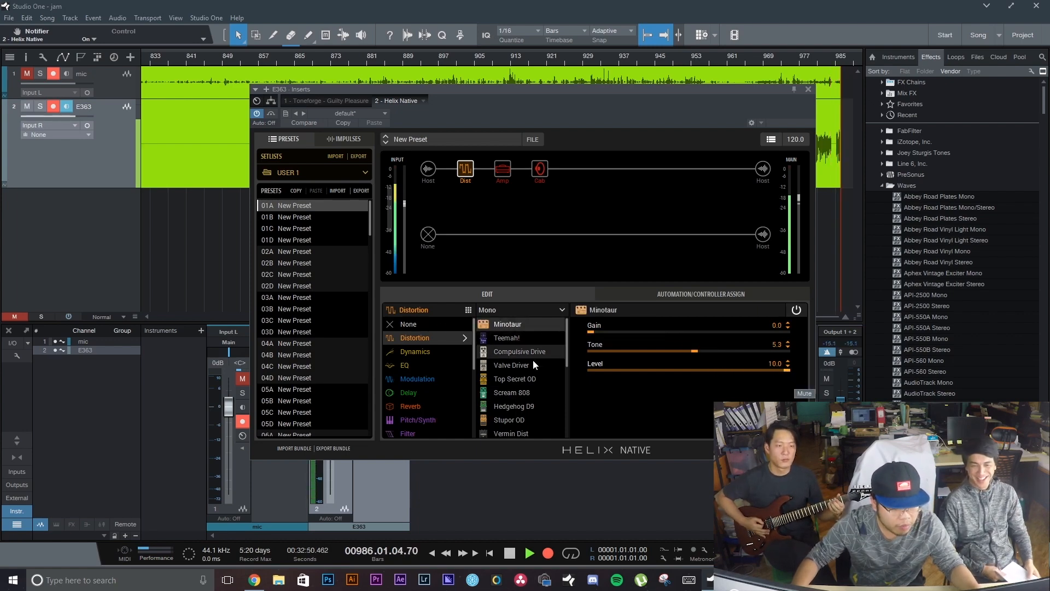
# Step: Switch the distortion block back to Scream 808 and set its Gain to 0.0 and Level to 10.0
pyautogui.click(523, 392)
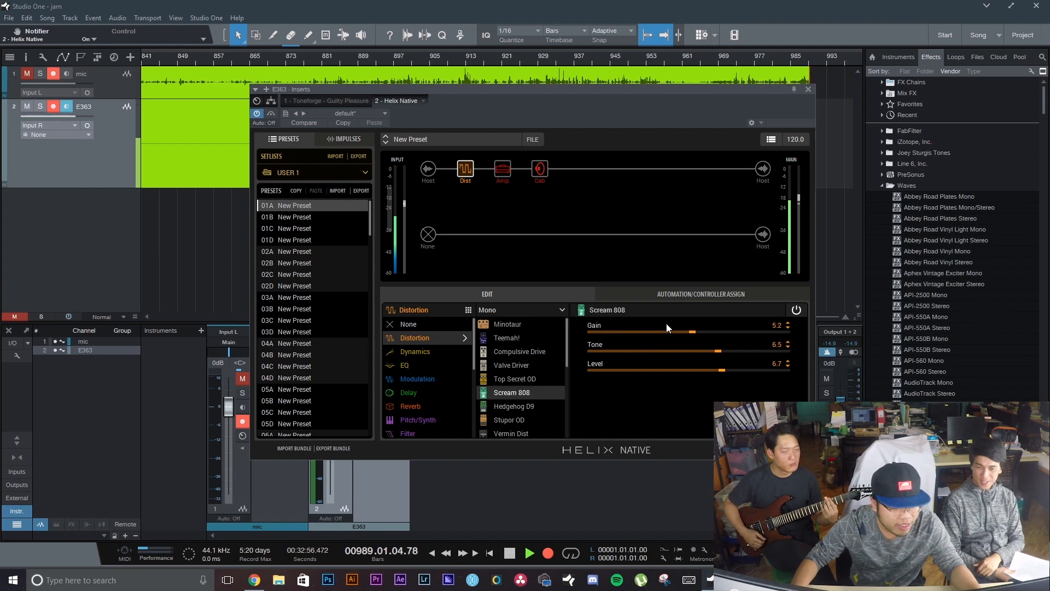
pyautogui.moveTo(691, 335); pyautogui.dragTo(841, 366)
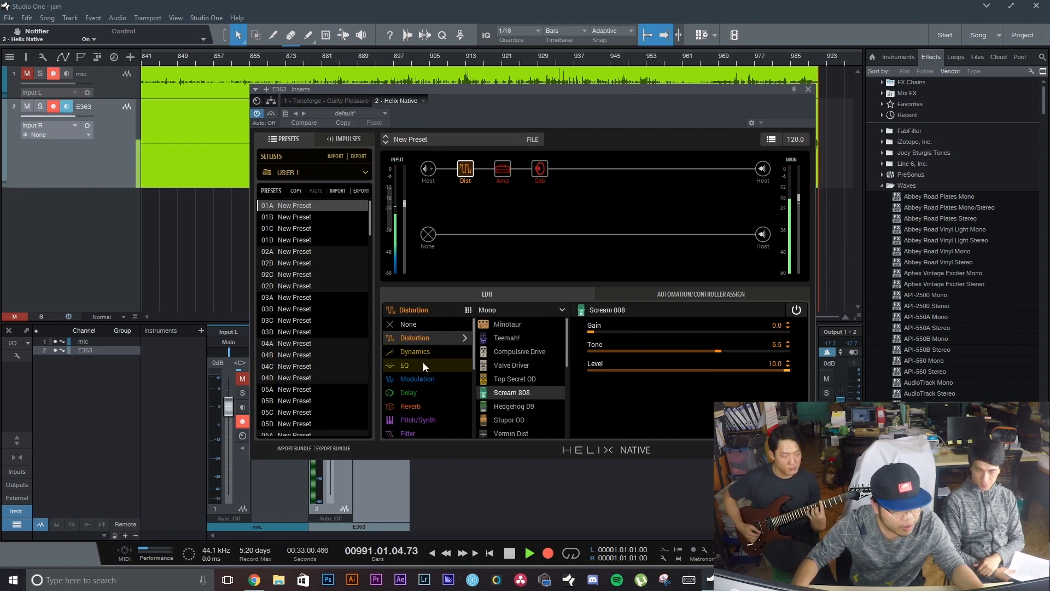
# Step: Add a mono Noise Gate dynamics block and place it at the start of the chain, before the distortion
pyautogui.click(466, 351)
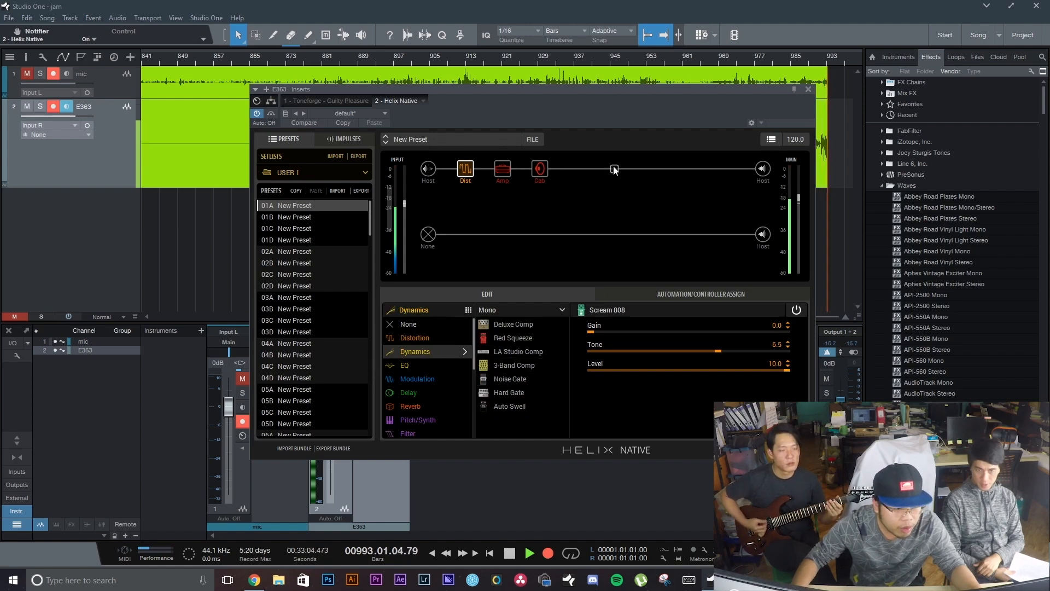
pyautogui.click(614, 168)
pyautogui.click(409, 350)
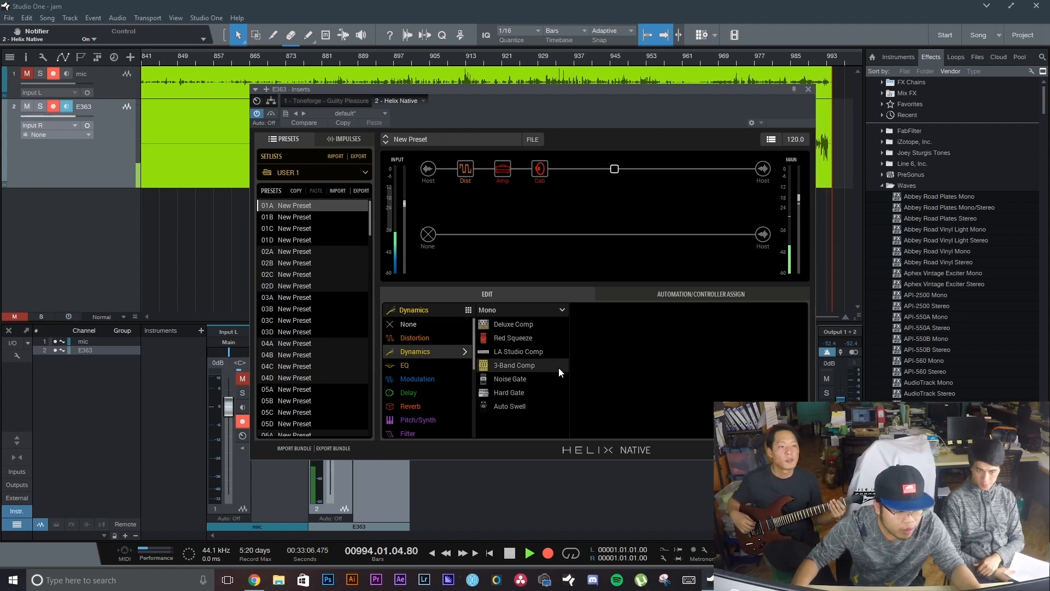
pyautogui.click(510, 378)
pyautogui.moveTo(614, 172); pyautogui.dragTo(450, 170)
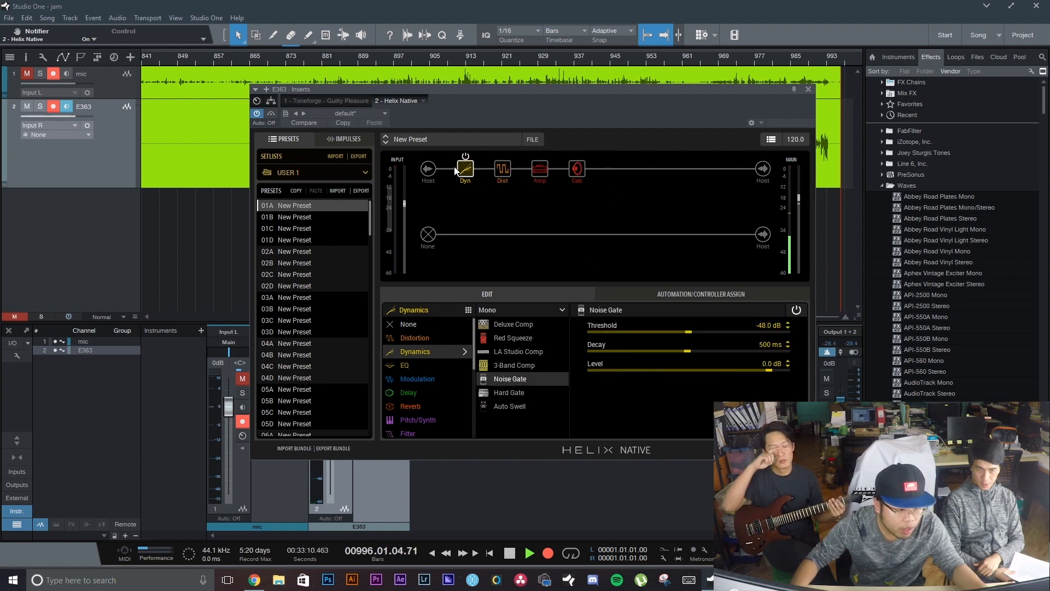
# Step: Add a second mono Noise Gate block and place it between the distortion and the amp
pyautogui.click(617, 169)
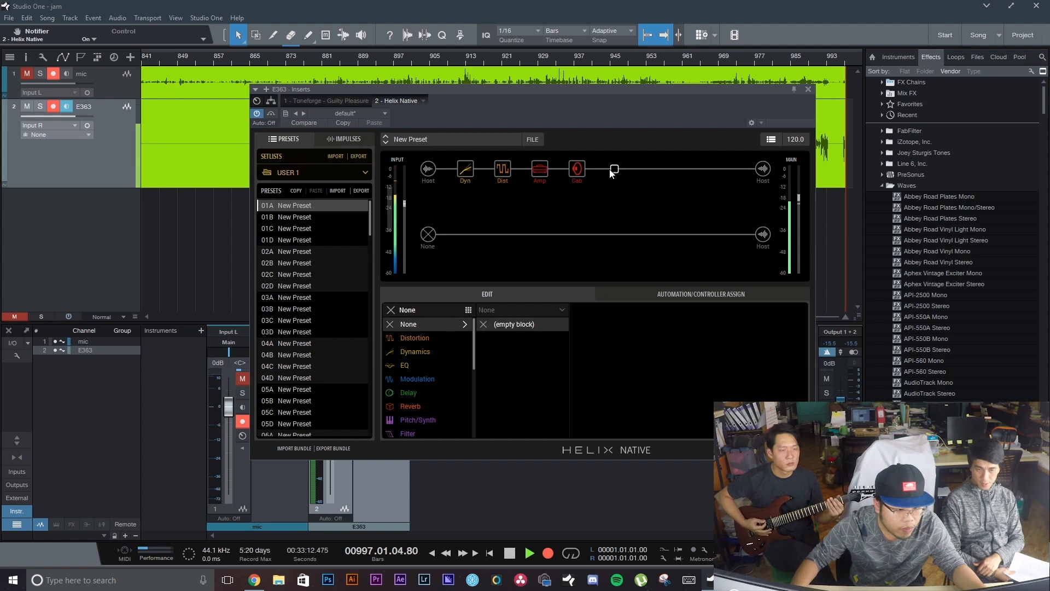
pyautogui.click(425, 351)
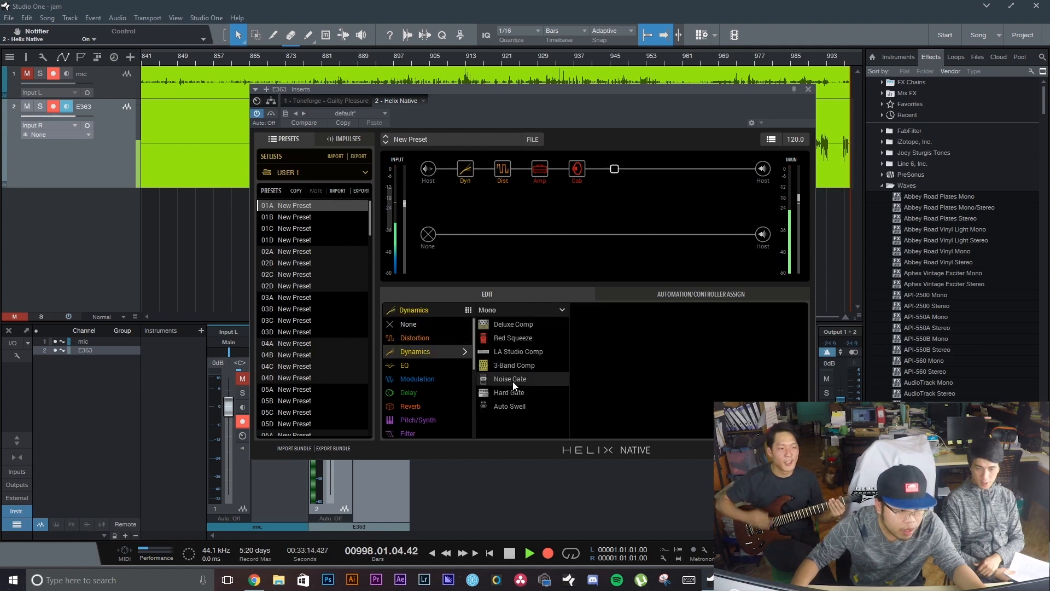
pyautogui.click(511, 379)
pyautogui.moveTo(614, 168); pyautogui.dragTo(530, 173)
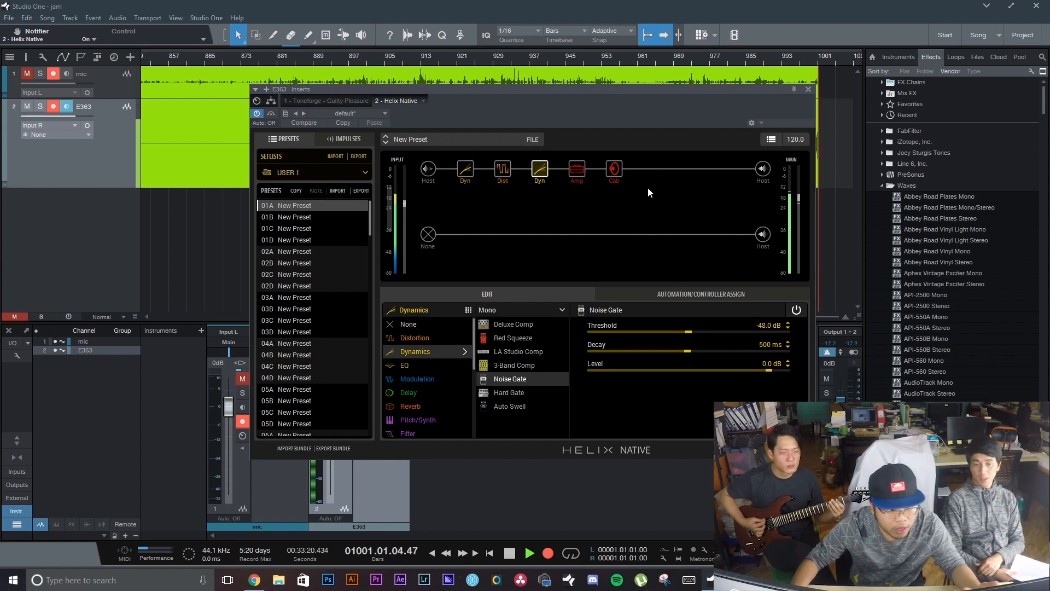
# Step: On the Archetype Lead amp, set Drive to 6.0, Mid to 5.3 and Treble to 5.7, and raise the Presence
pyautogui.click(614, 170)
pyautogui.click(577, 169)
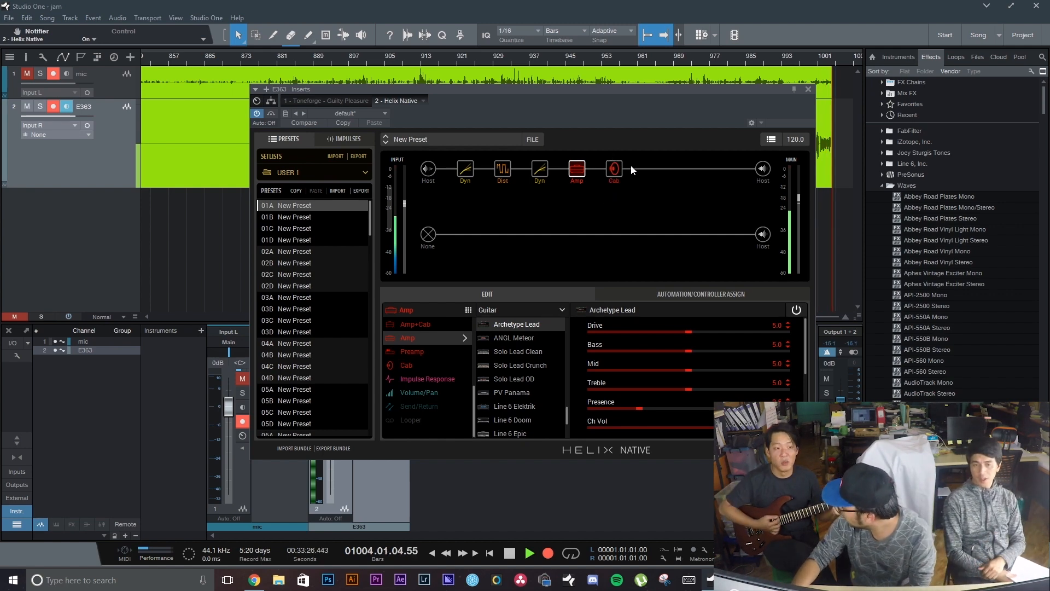
pyautogui.moveTo(639, 162)
pyautogui.moveTo(513, 178)
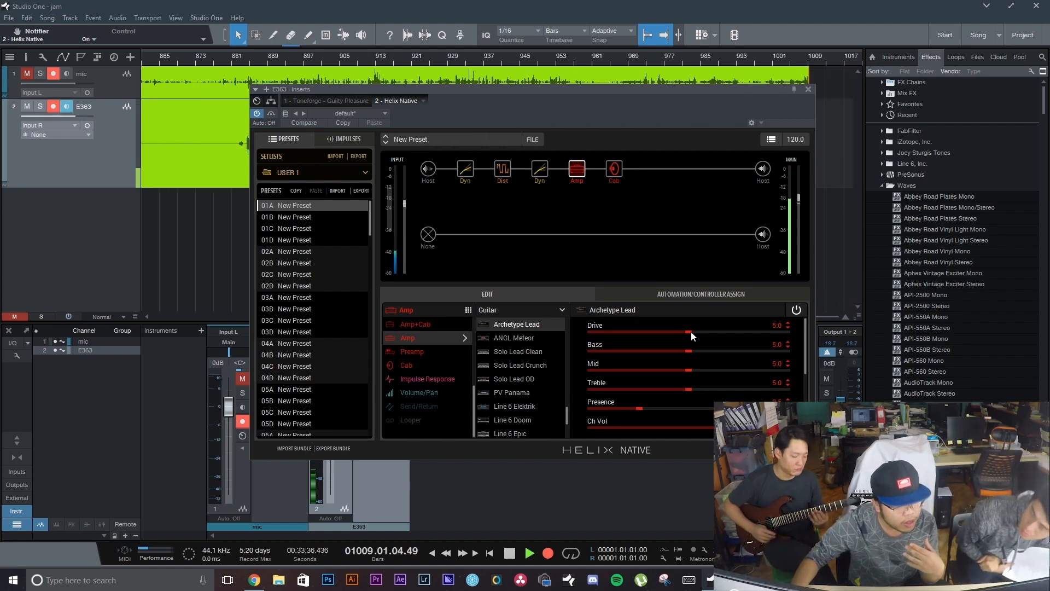
pyautogui.moveTo(691, 332); pyautogui.dragTo(709, 332)
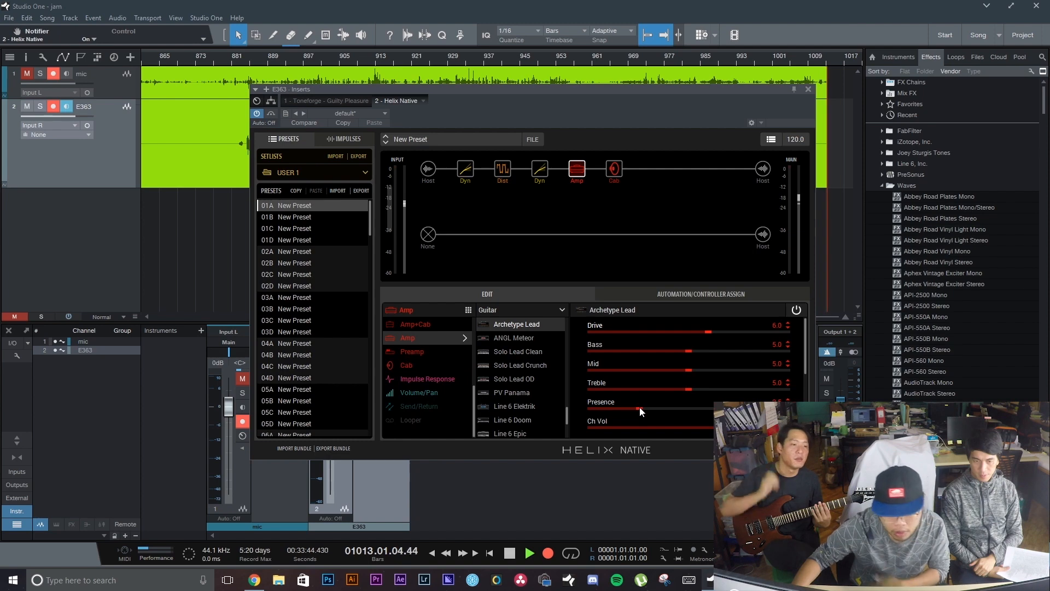
pyautogui.moveTo(640, 409); pyautogui.dragTo(729, 410)
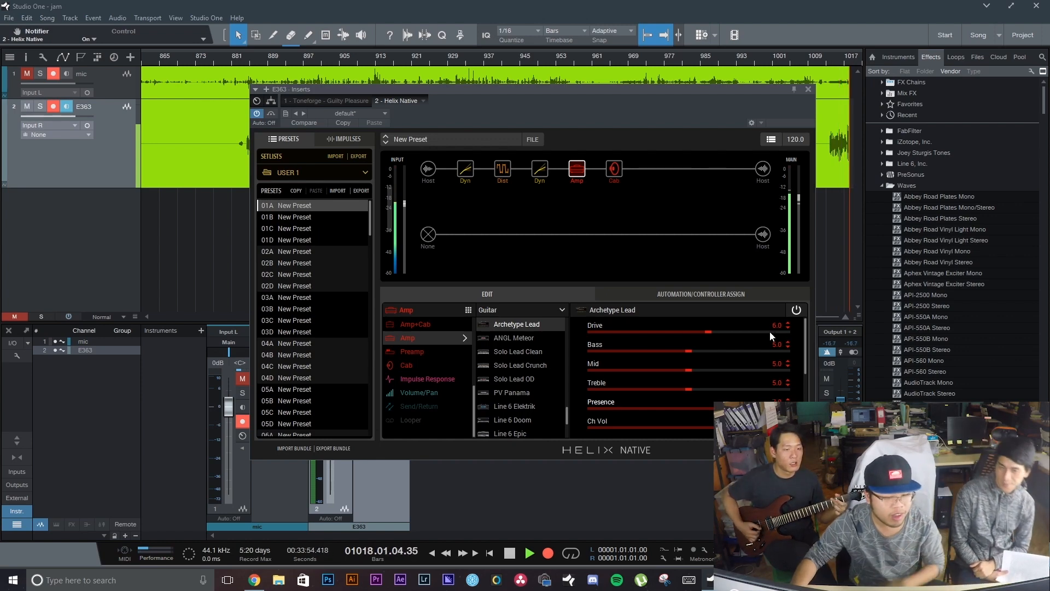
pyautogui.click(702, 388)
pyautogui.moveTo(685, 368); pyautogui.dragTo(697, 373)
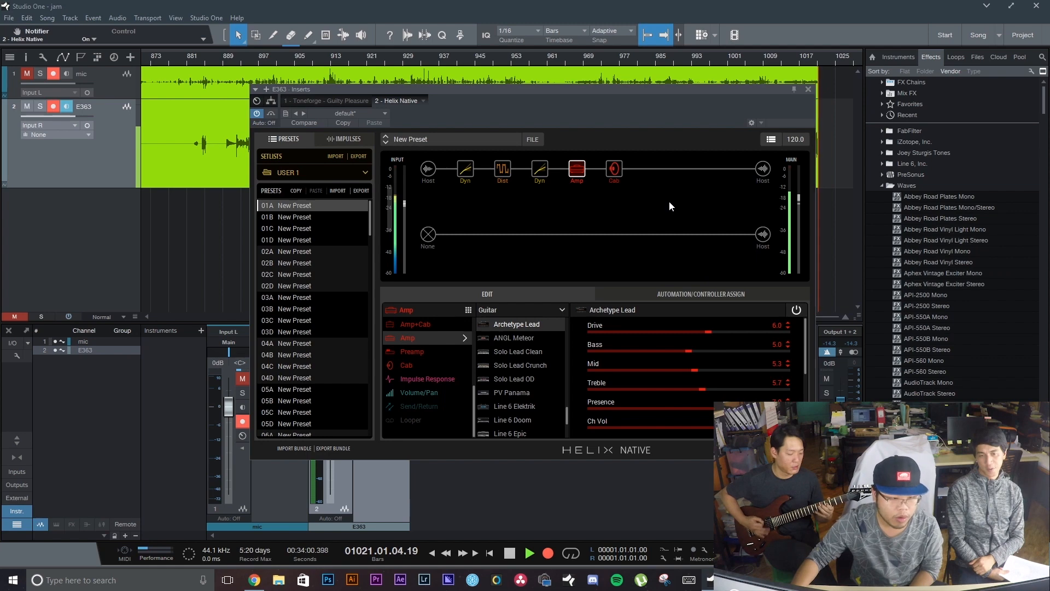
# Step: Review the settings of both noise gates, the cab and the amp block
pyautogui.click(465, 168)
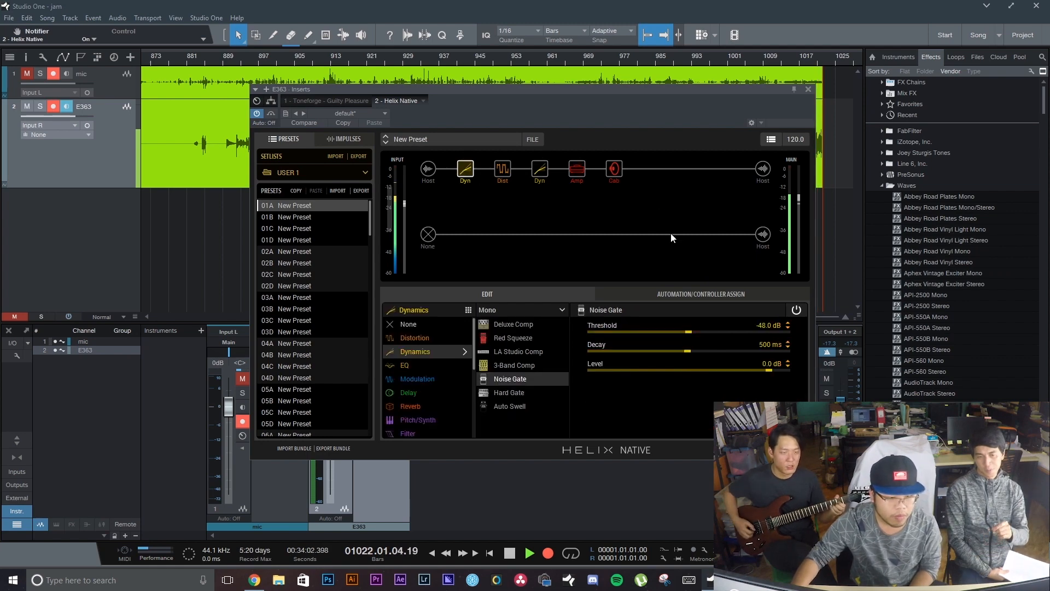
pyautogui.click(614, 169)
pyautogui.click(539, 169)
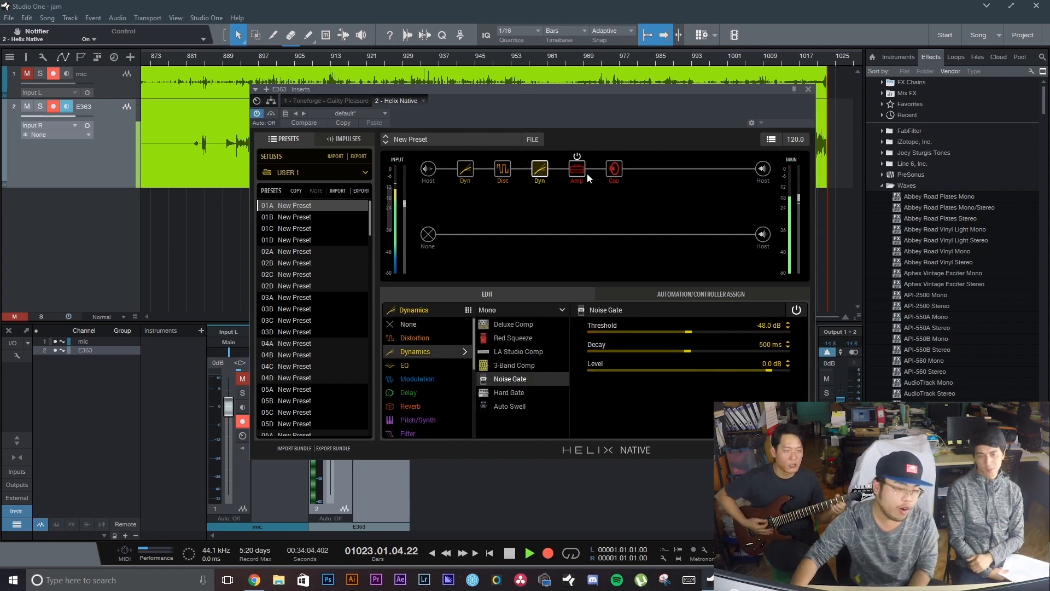
pyautogui.click(573, 170)
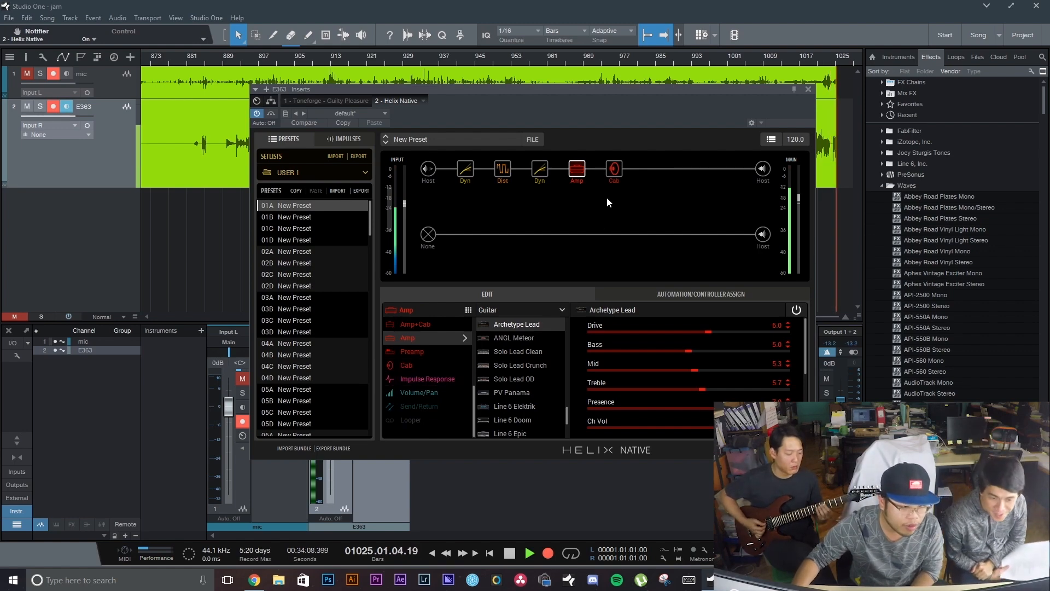
# Step: Add a stereo Room reverb block after the cab and lower its Mix
pyautogui.click(652, 170)
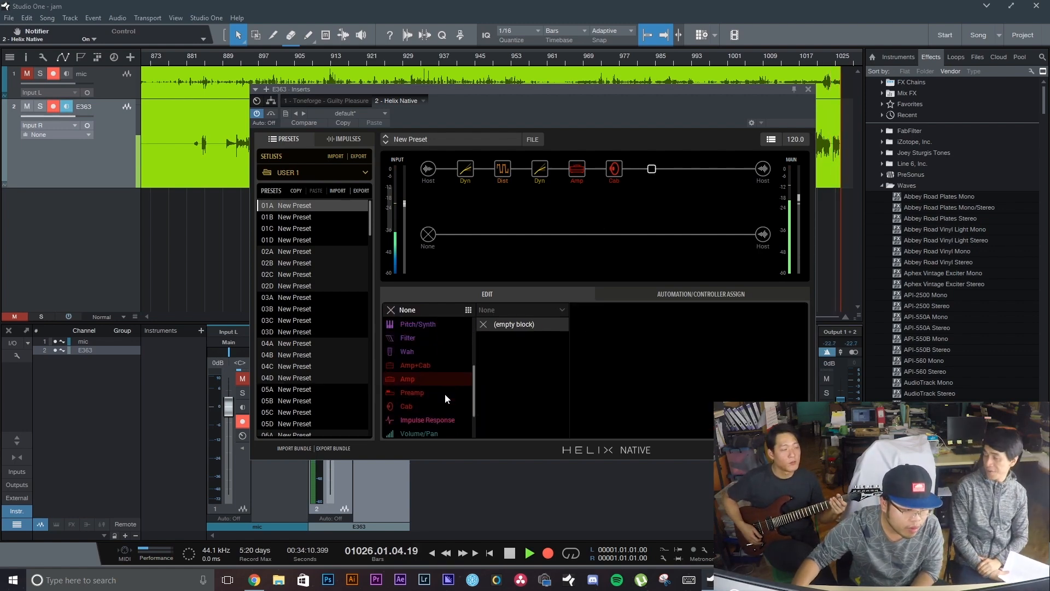
pyautogui.scroll(3, 436, 389)
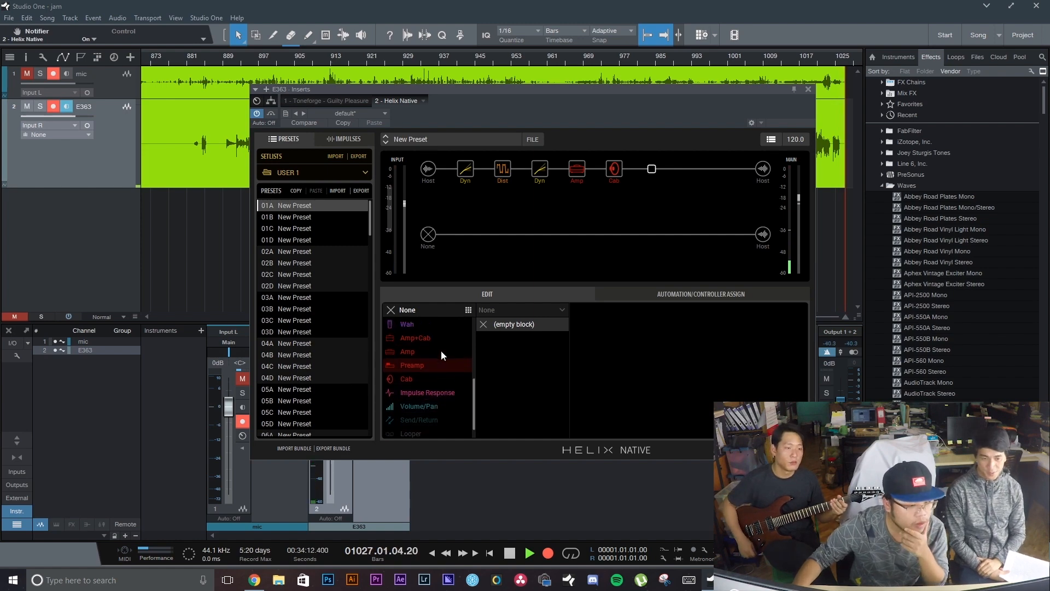
pyautogui.scroll(3, 435, 342)
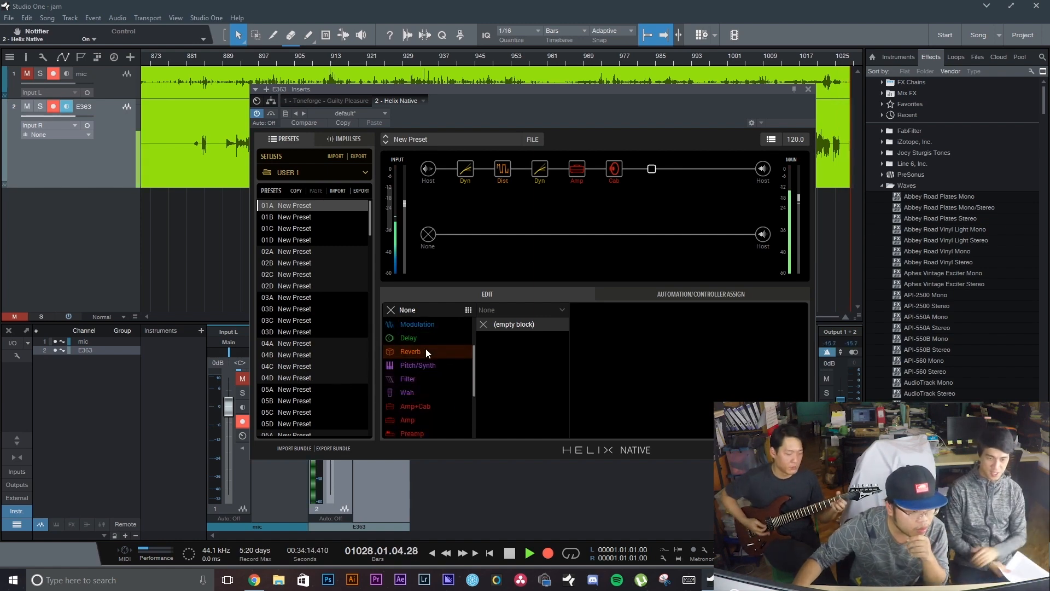
pyautogui.click(444, 350)
pyautogui.click(497, 337)
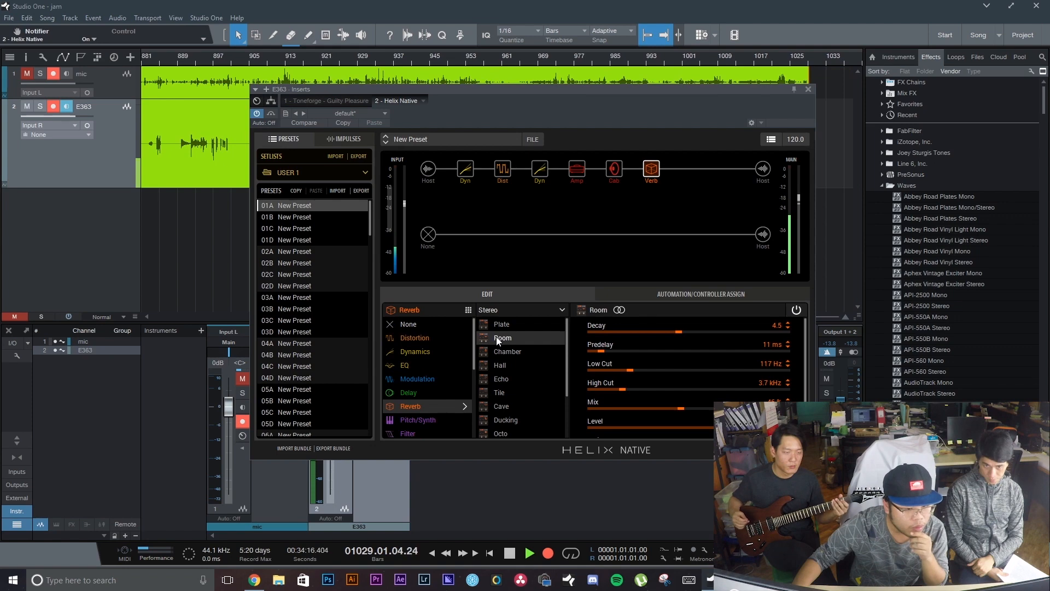
pyautogui.scroll(-4, 536, 355)
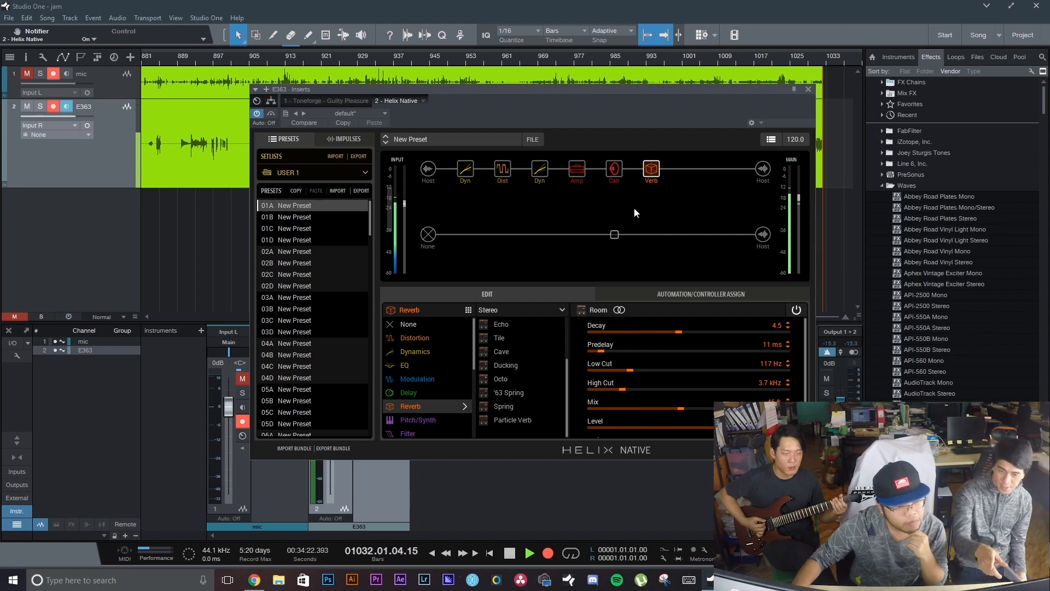
pyautogui.moveTo(662, 406)
pyautogui.mouseDown()
pyautogui.moveTo(781, 408)
pyautogui.moveTo(666, 414)
pyautogui.moveTo(700, 410)
pyautogui.moveTo(680, 408)
pyautogui.mouseUp()
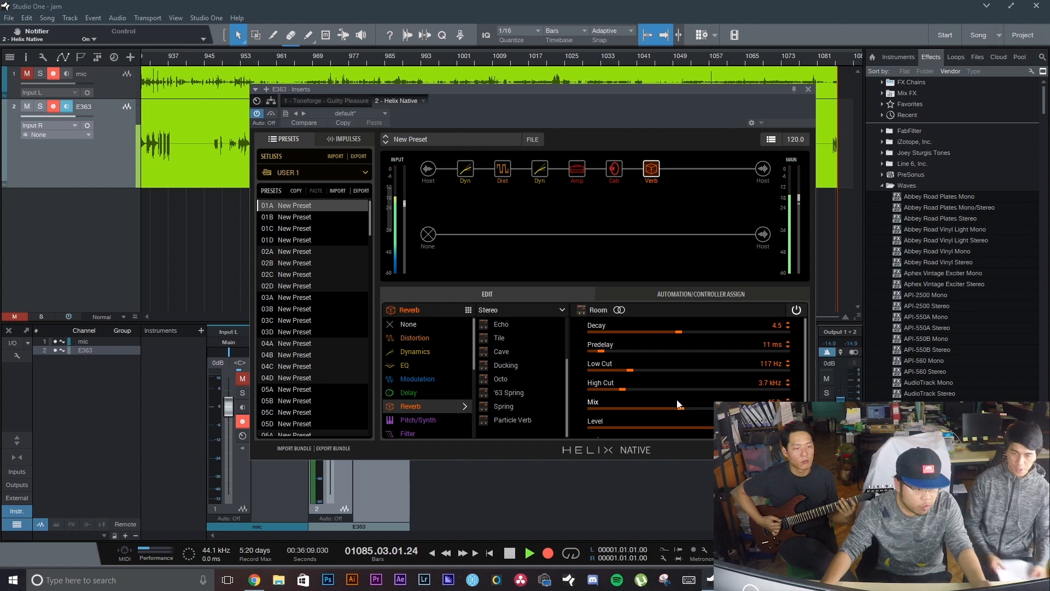
pyautogui.moveTo(679, 405); pyautogui.dragTo(649, 410)
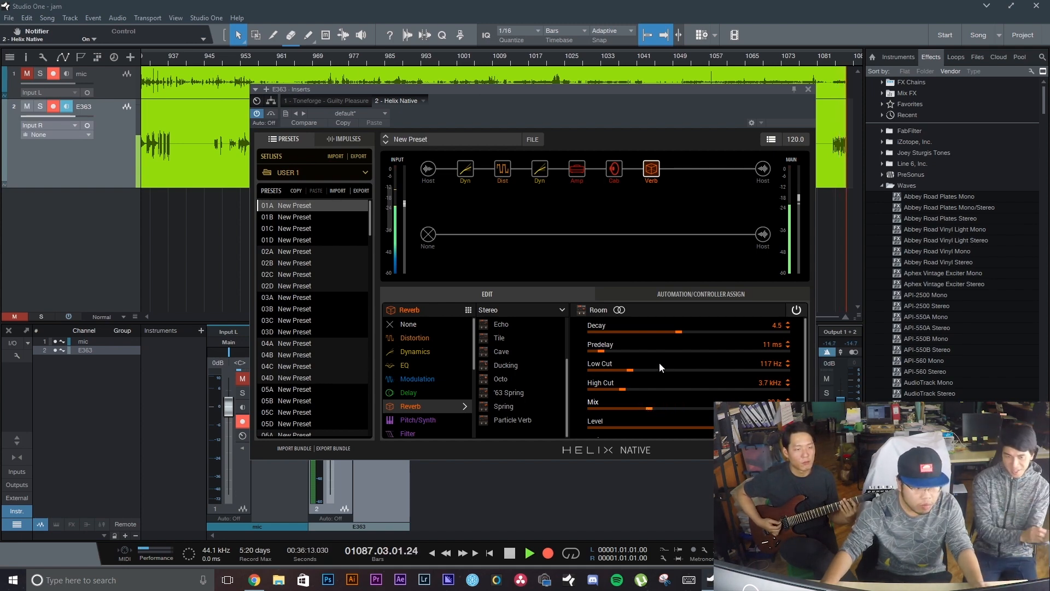
pyautogui.moveTo(651, 158)
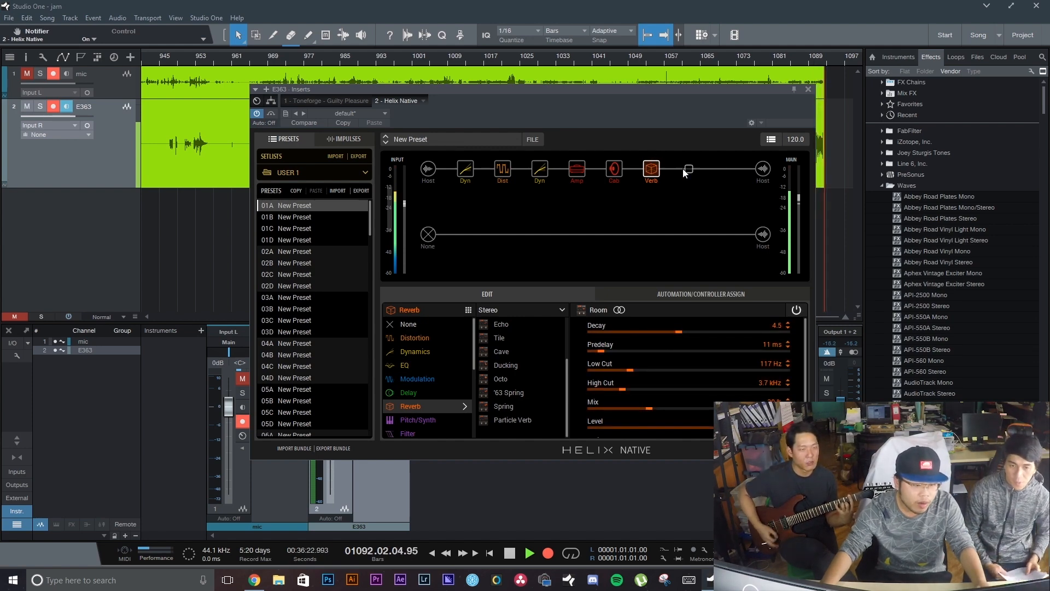
pyautogui.scroll(-1, 437, 379)
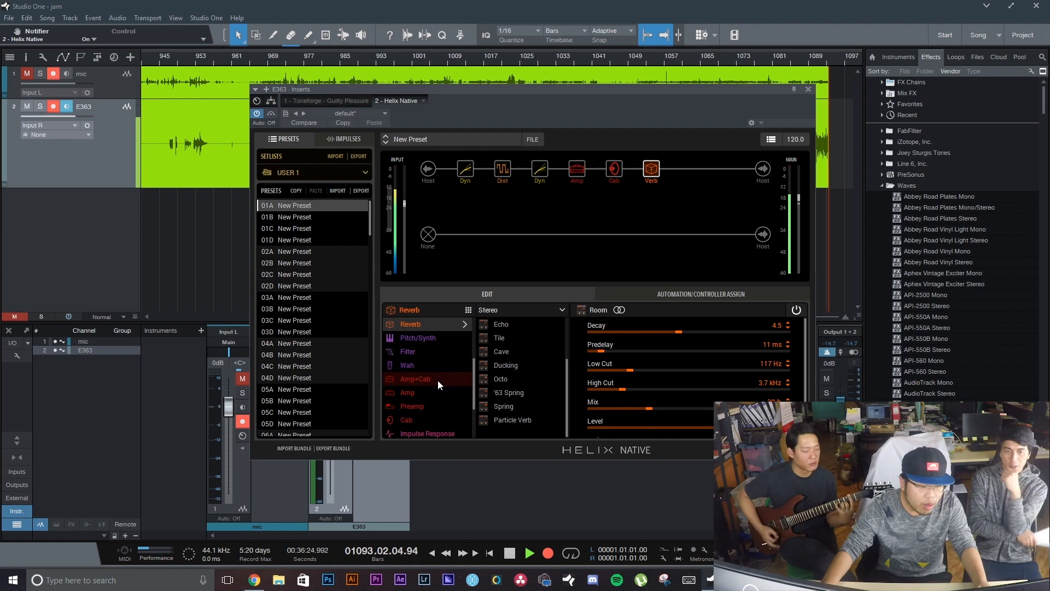
pyautogui.scroll(1, 438, 379)
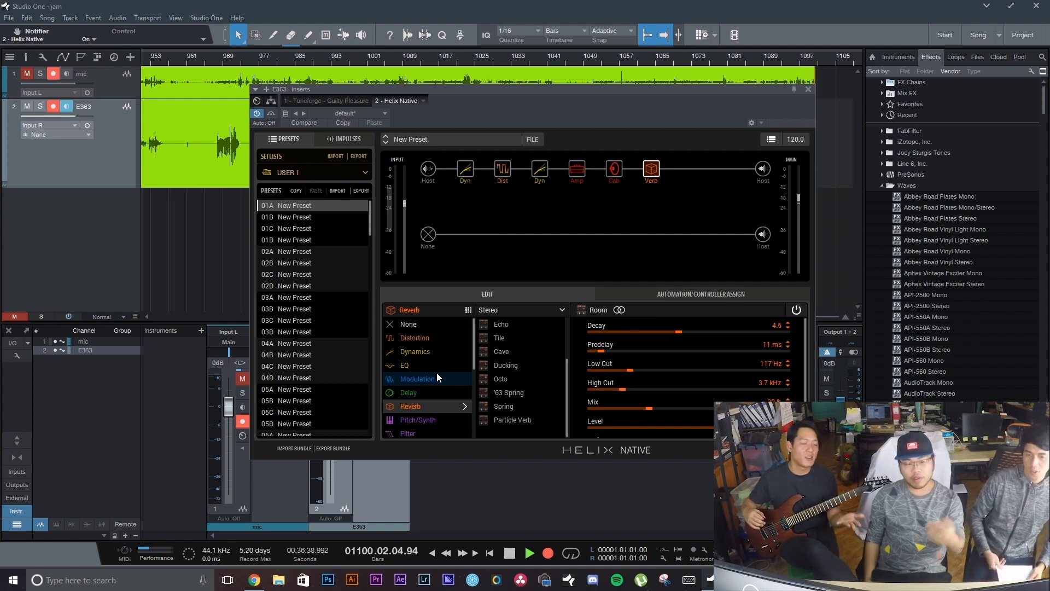
# Step: Bypass both noise gate blocks in the signal chain
pyautogui.moveTo(466, 157)
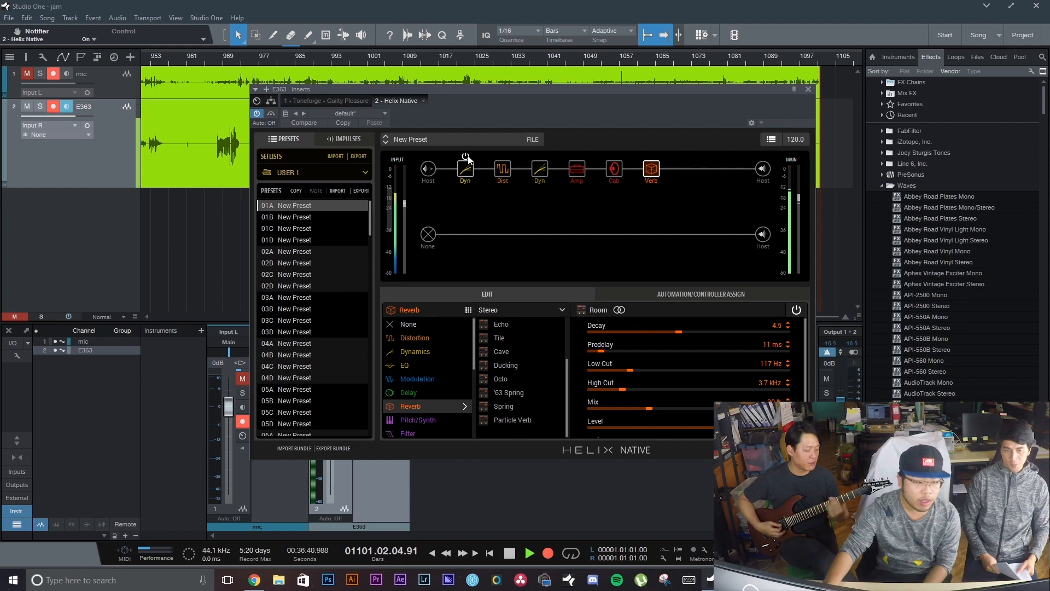
pyautogui.click(465, 157)
pyautogui.click(539, 157)
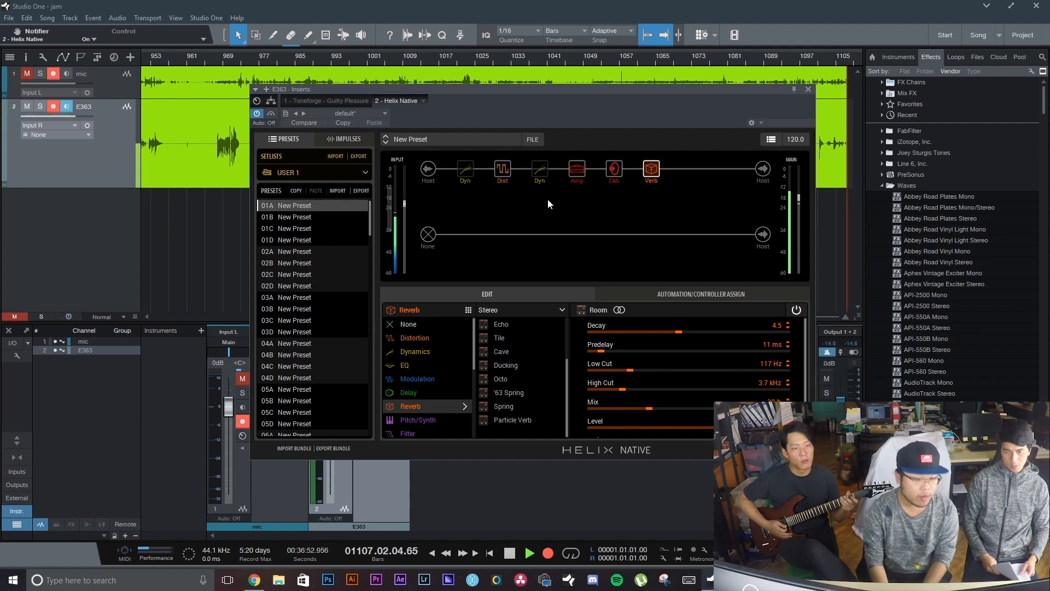
pyautogui.click(614, 169)
pyautogui.click(650, 171)
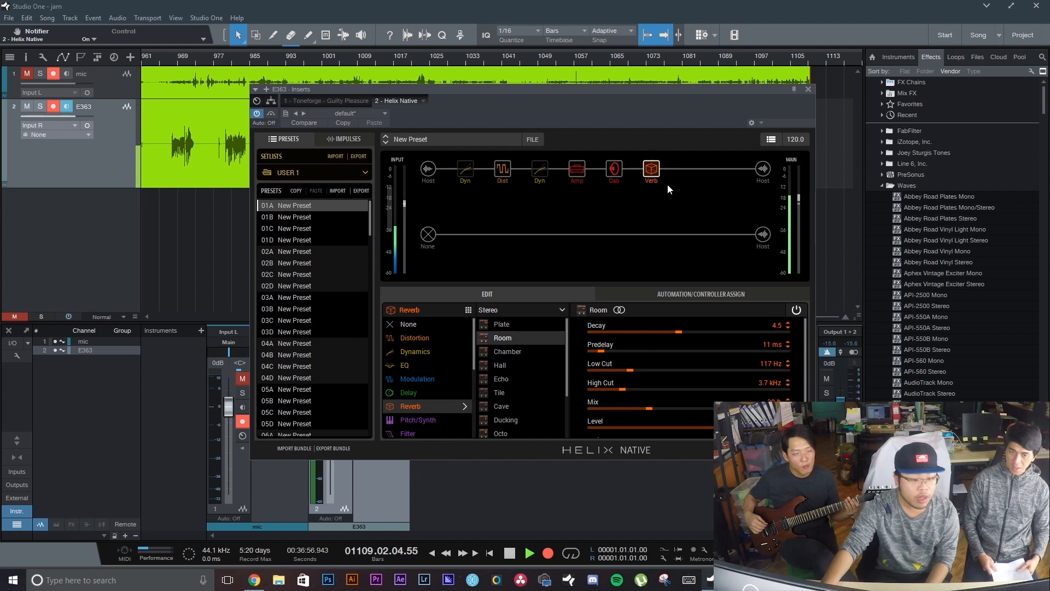
pyautogui.click(685, 170)
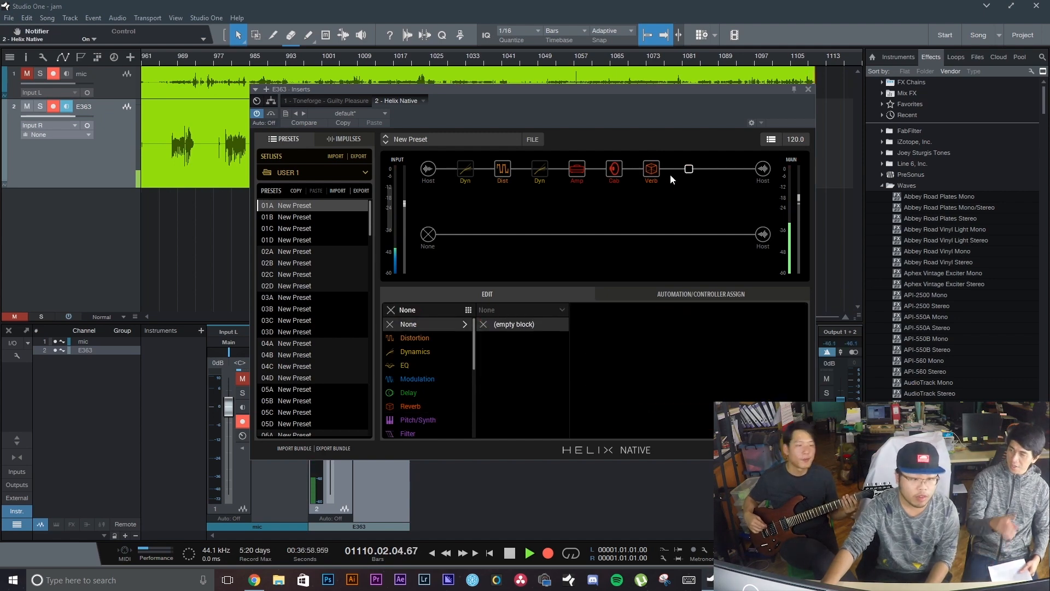
pyautogui.click(655, 172)
# Step: Switch the amp block's model to German Mahadeva
pyautogui.click(574, 170)
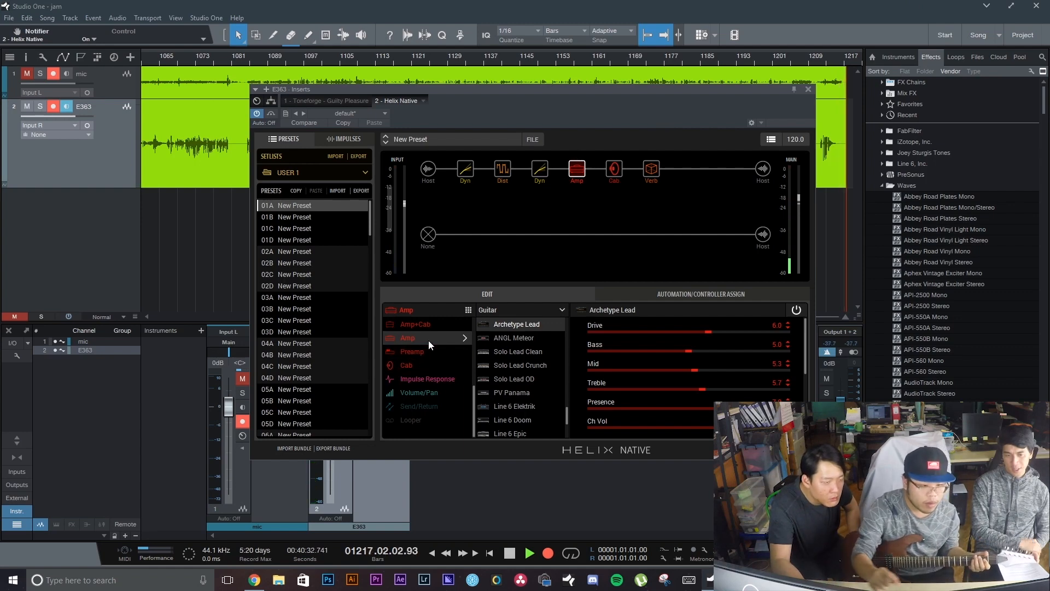
pyautogui.scroll(-2, 504, 348)
pyautogui.scroll(5, 528, 345)
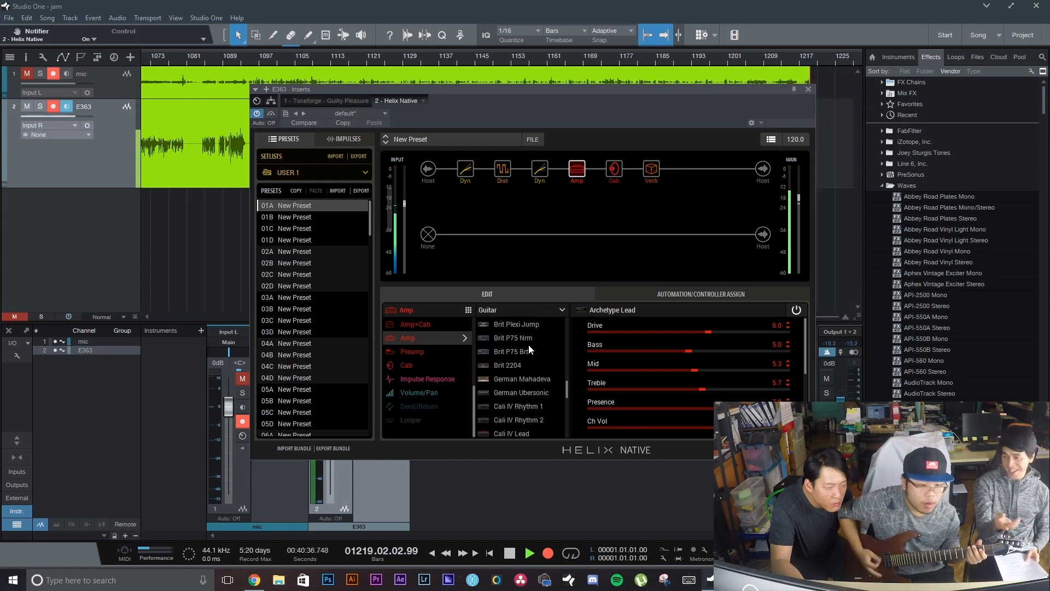
pyautogui.scroll(-4, 529, 345)
pyautogui.scroll(1, 529, 347)
pyautogui.click(530, 340)
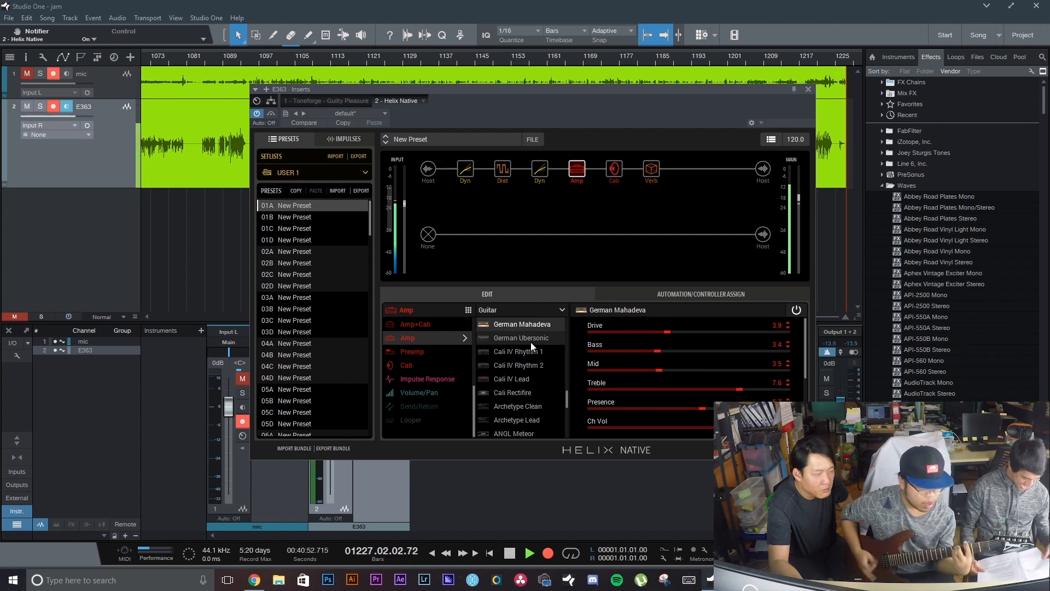
# Step: Change the amp block's model to Solo Lead OD
pyautogui.scroll(-5, 529, 350)
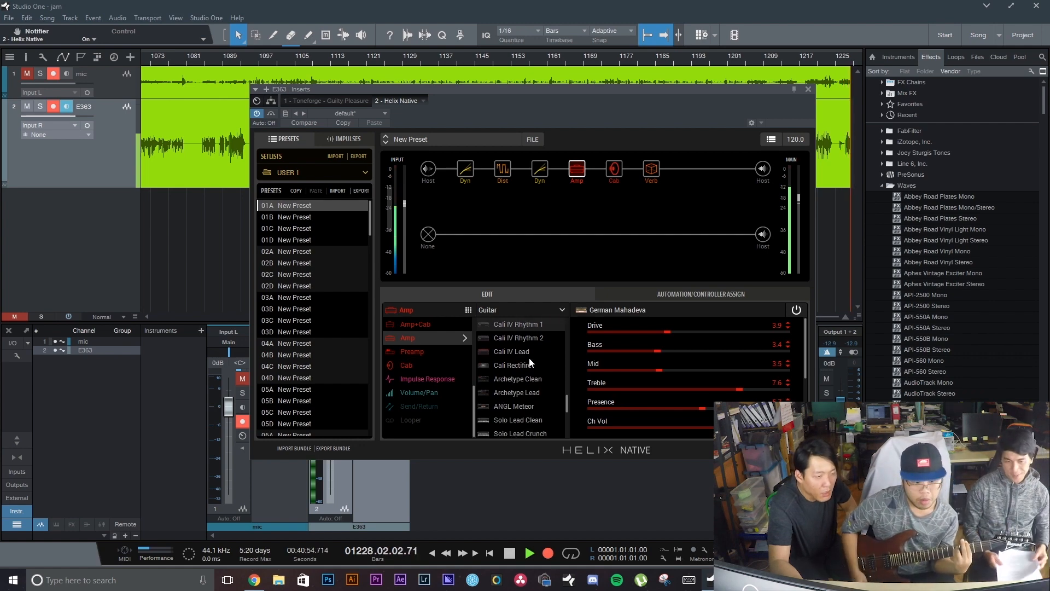
pyautogui.scroll(-6, 529, 359)
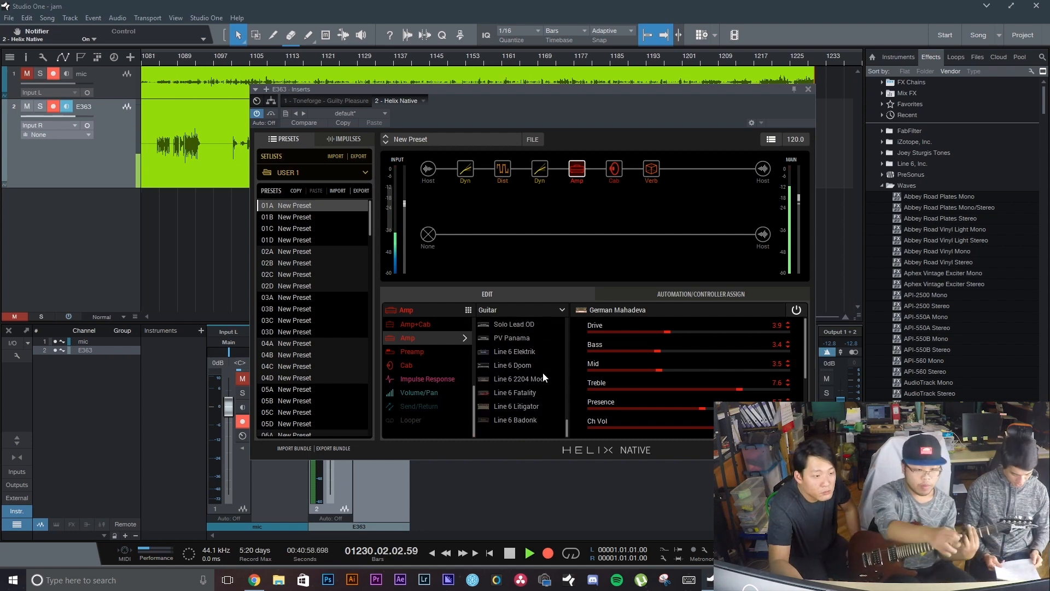
pyautogui.scroll(15, 542, 372)
pyautogui.scroll(-8, 542, 373)
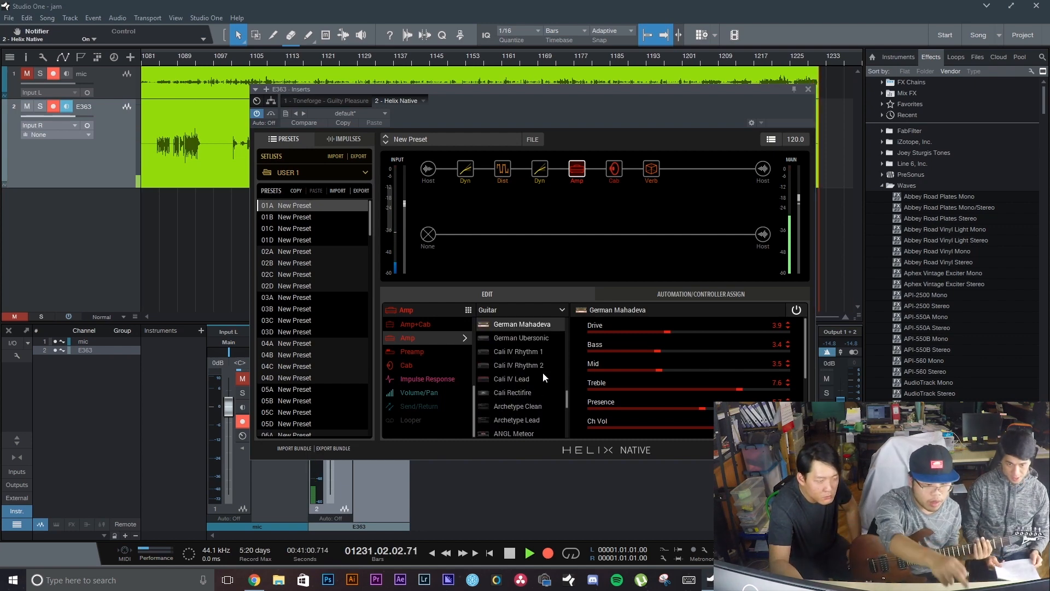
pyautogui.scroll(-3, 524, 370)
pyautogui.click(527, 380)
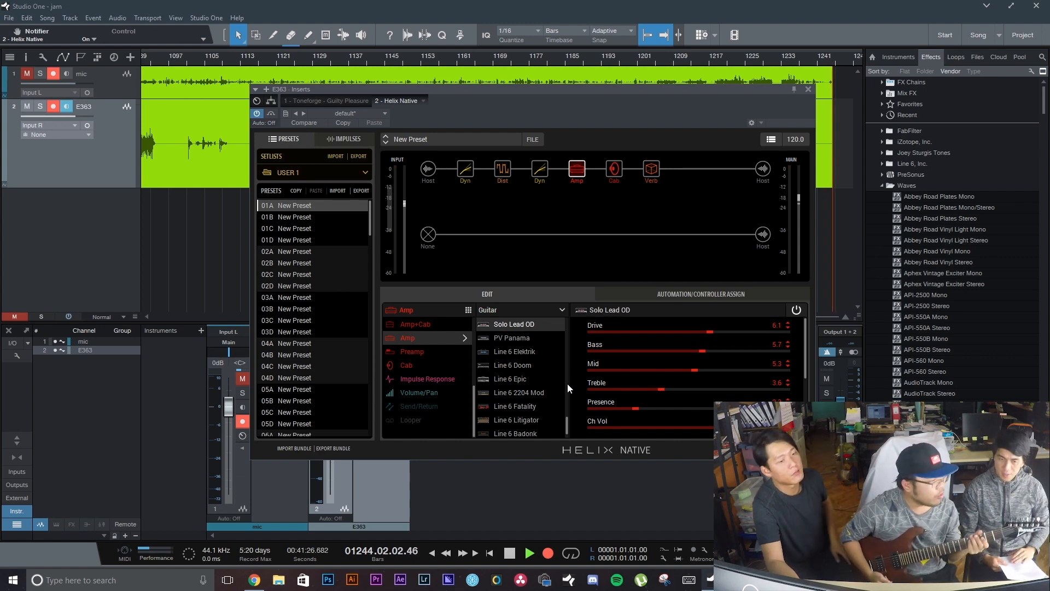
# Step: On the Solo Lead OD amp, set Bass to 4.7, Mid to 7.0 and Treble to 4.3, and raise the Presence
pyautogui.moveTo(635, 408)
pyautogui.mouseDown()
pyautogui.moveTo(732, 409)
pyautogui.moveTo(632, 408)
pyautogui.mouseUp()
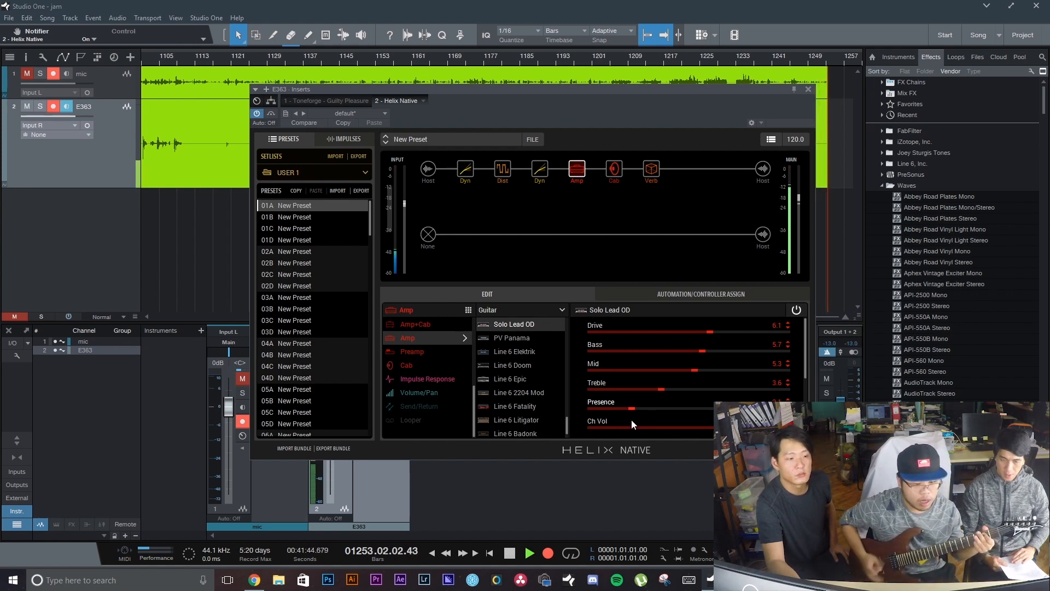
pyautogui.moveTo(631, 409); pyautogui.dragTo(712, 412)
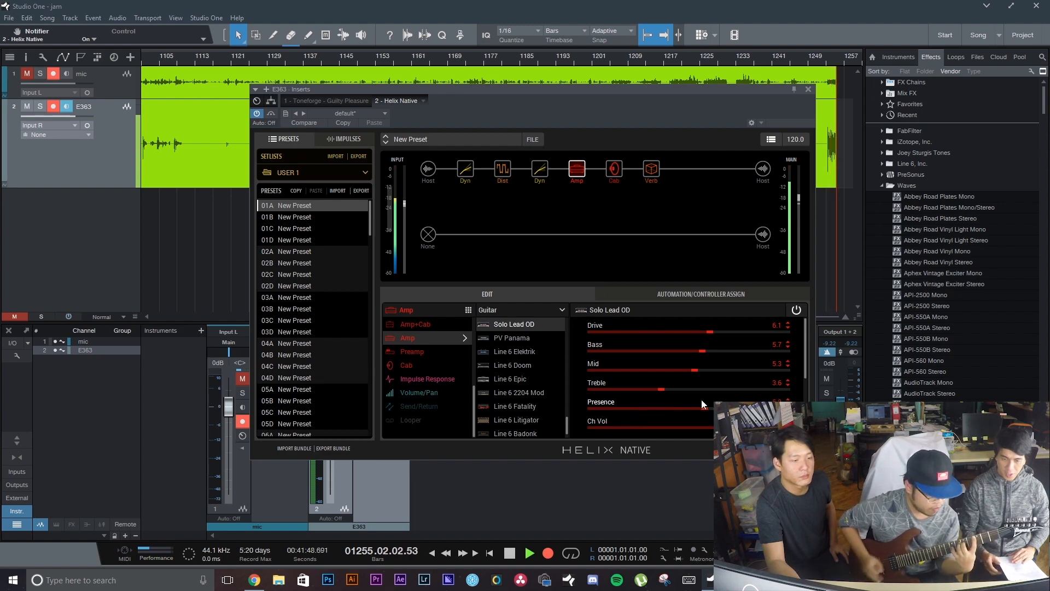
pyautogui.moveTo(695, 372); pyautogui.dragTo(729, 370)
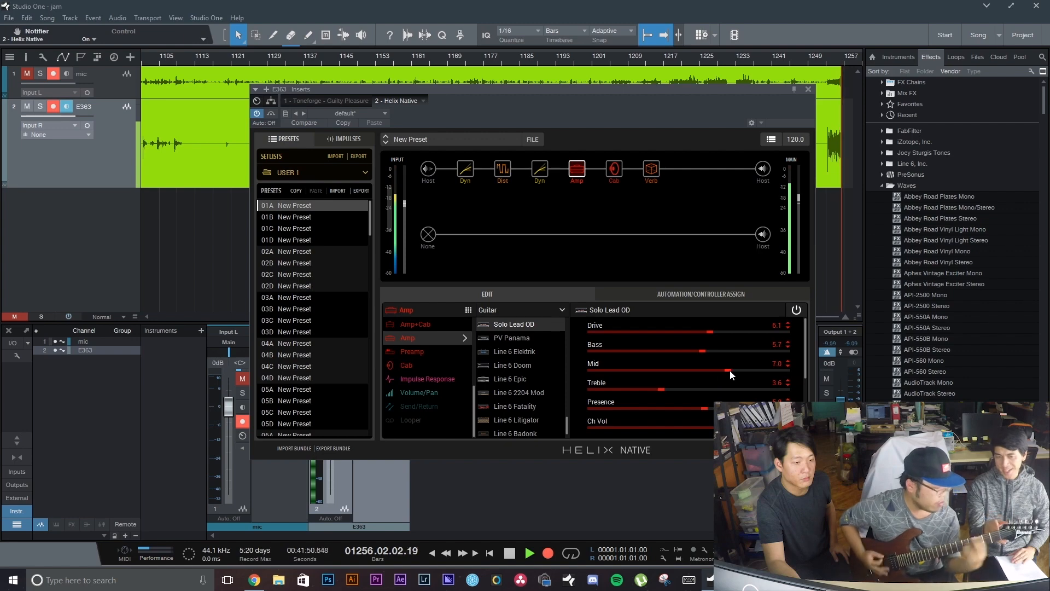
pyautogui.moveTo(704, 351); pyautogui.dragTo(681, 354)
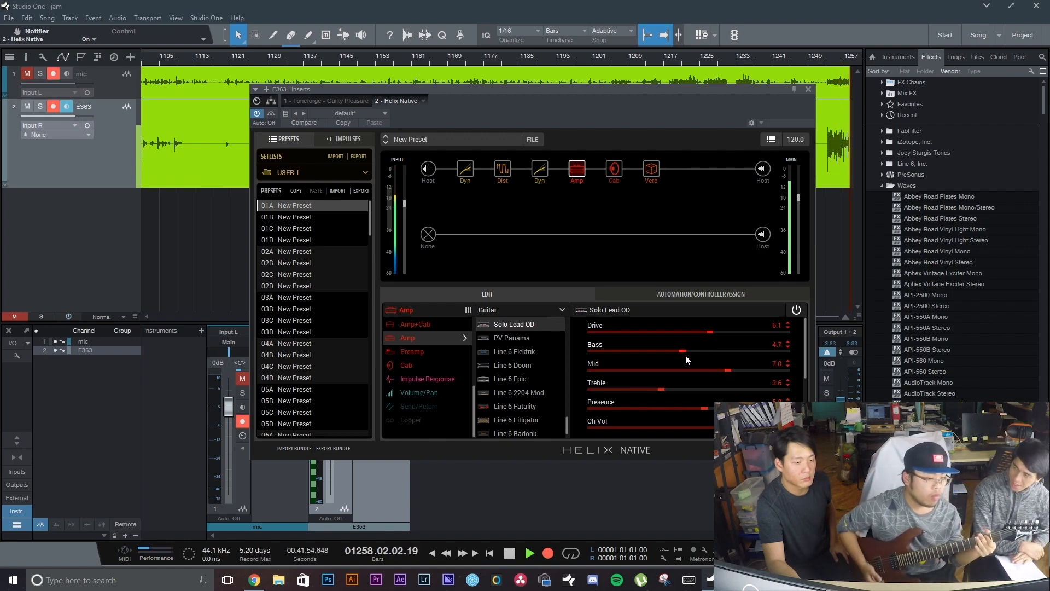
pyautogui.moveTo(664, 391); pyautogui.dragTo(678, 390)
pyautogui.scroll(-3, 703, 408)
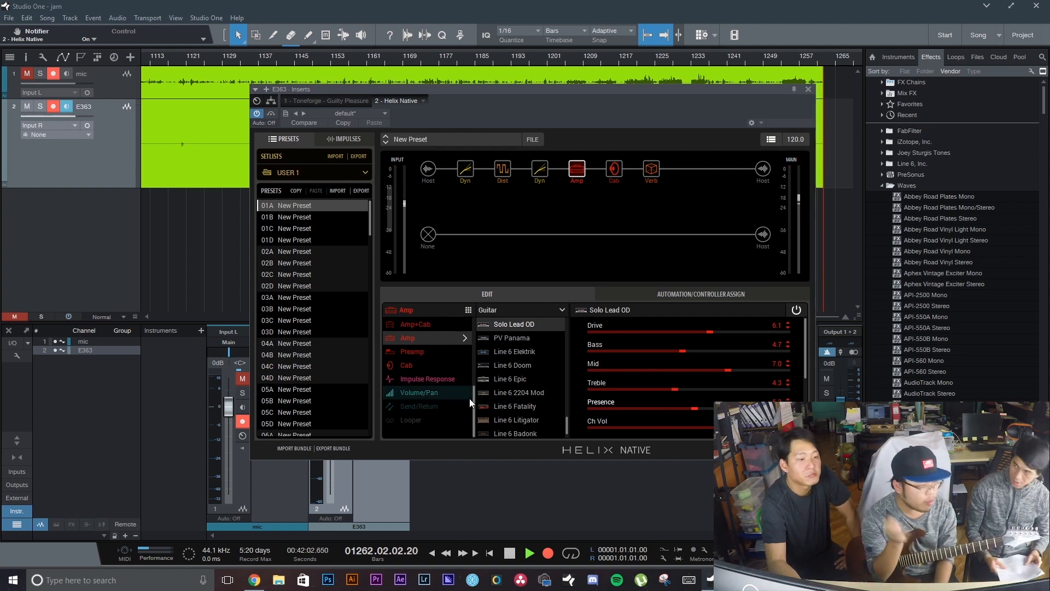
pyautogui.moveTo(510, 90); pyautogui.dragTo(513, 92)
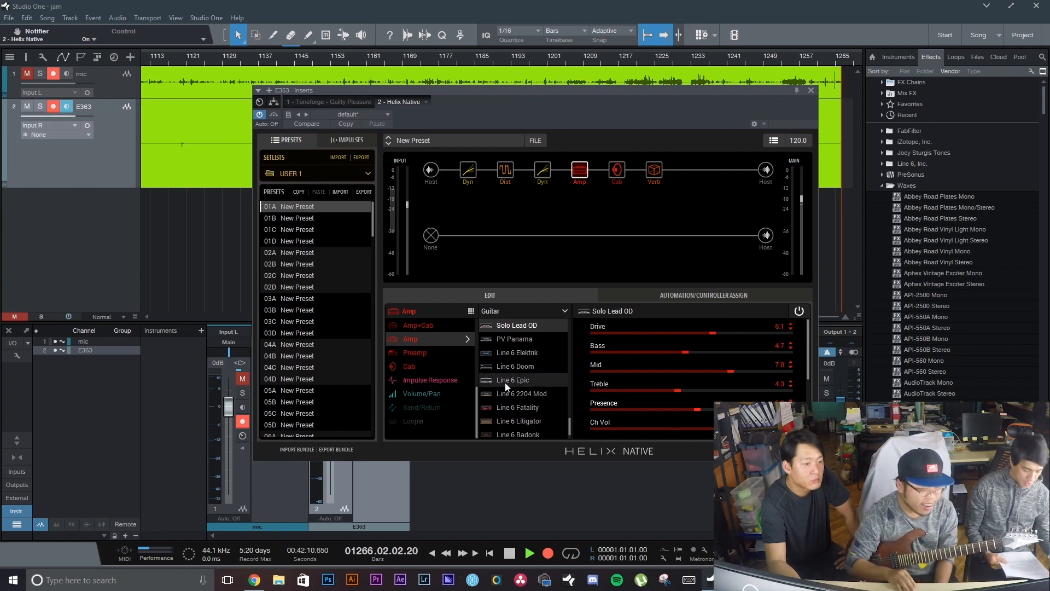
pyautogui.scroll(3, 504, 383)
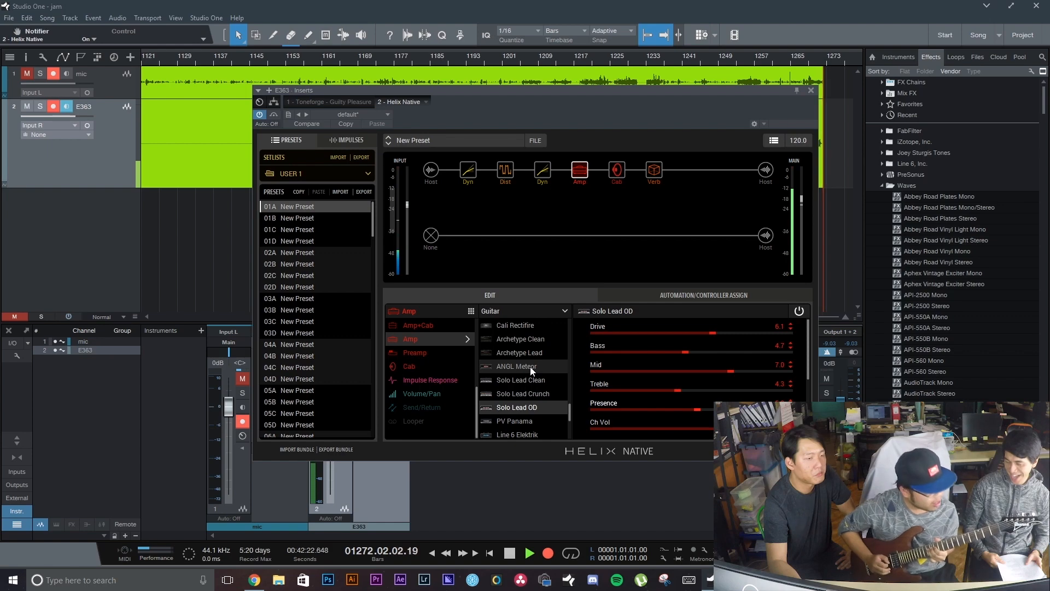
# Step: Add a mono Mod/Chorus Echo delay block after the reverb at the end of the chain
pyautogui.click(691, 169)
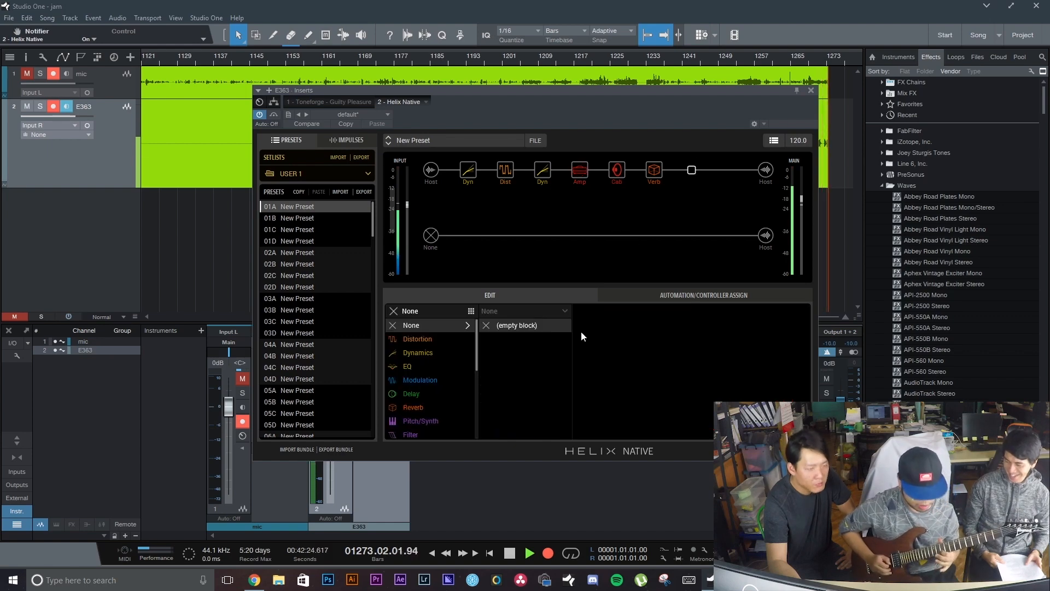
pyautogui.click(430, 338)
pyautogui.scroll(-5, 432, 341)
pyautogui.click(432, 391)
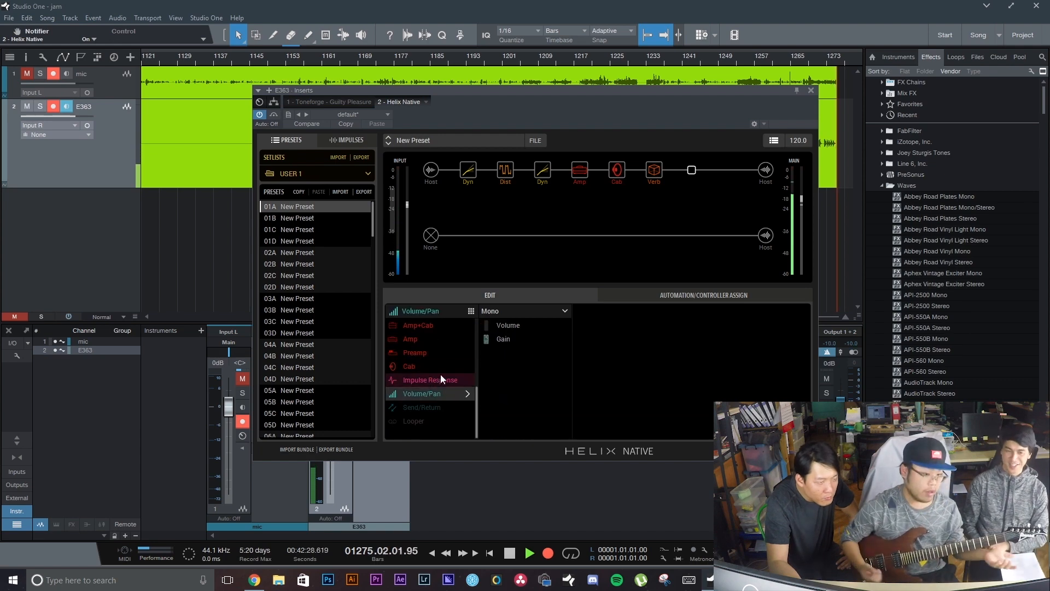
pyautogui.click(442, 366)
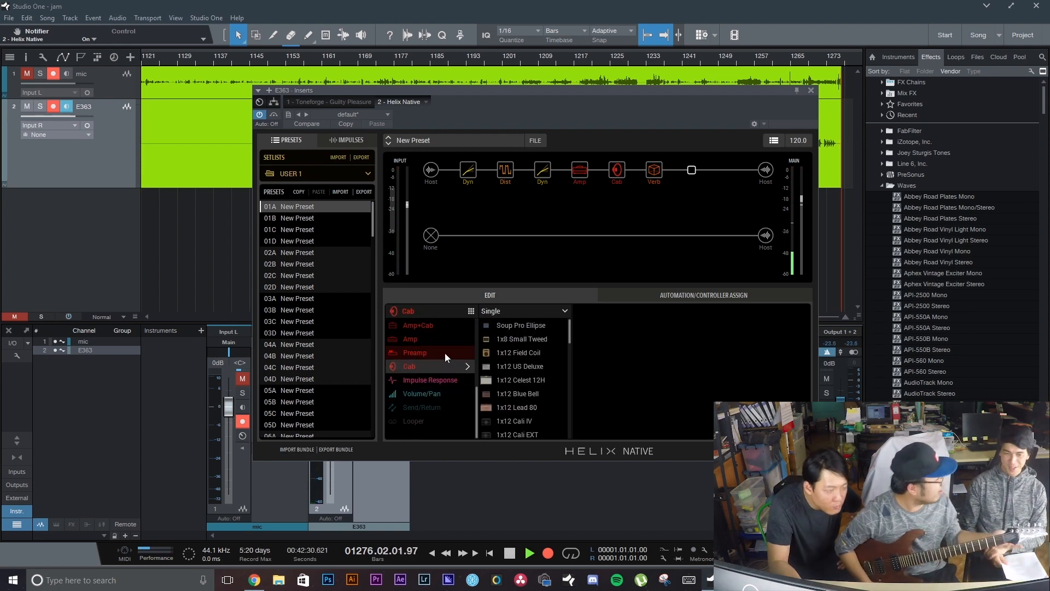
pyautogui.scroll(2, 444, 353)
pyautogui.scroll(-2, 443, 356)
pyautogui.click(448, 381)
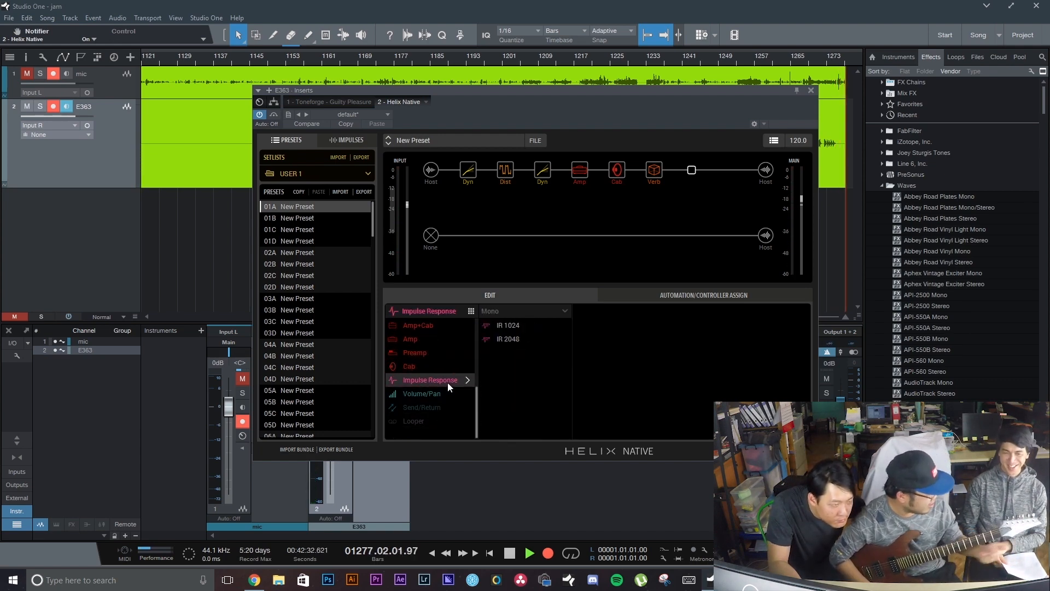
pyautogui.scroll(7, 445, 364)
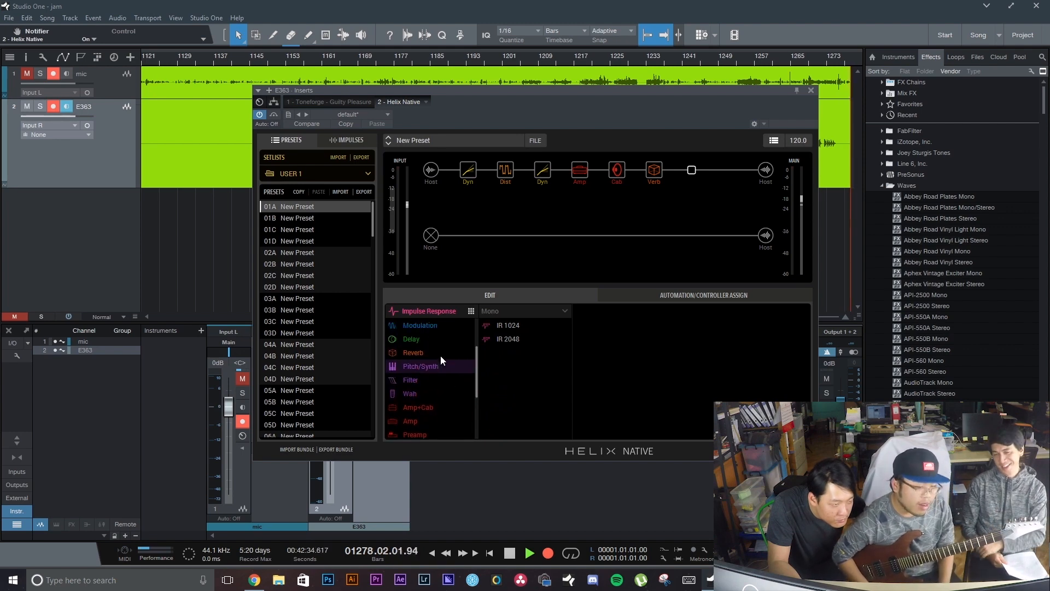
pyautogui.click(438, 356)
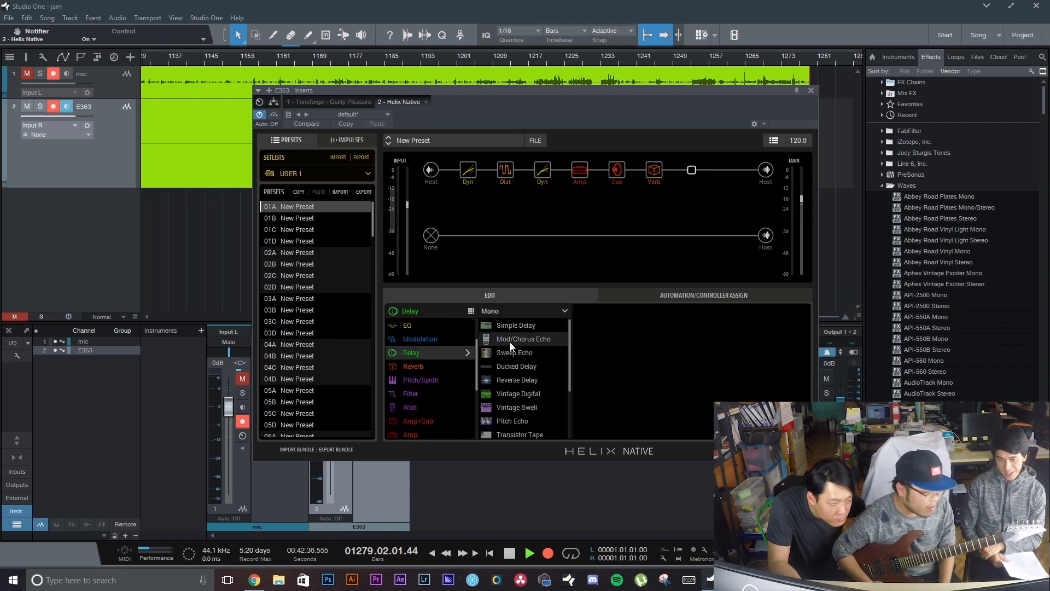
pyautogui.click(510, 341)
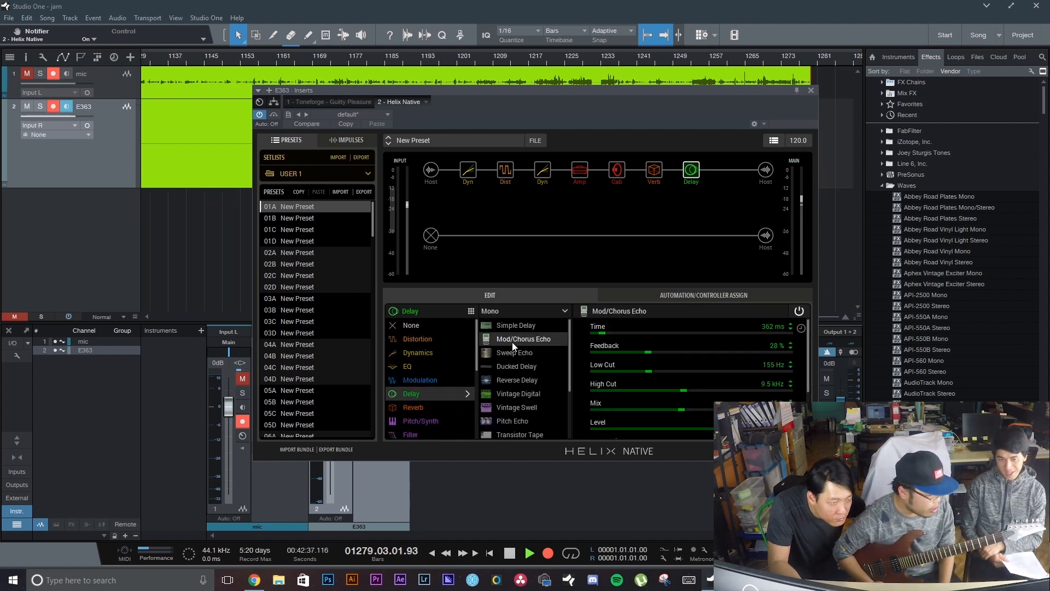
# Step: Change the delay block's model to Vintage Digital, lower its Mix and set Feedback to 41%
pyautogui.click(539, 369)
pyautogui.click(534, 393)
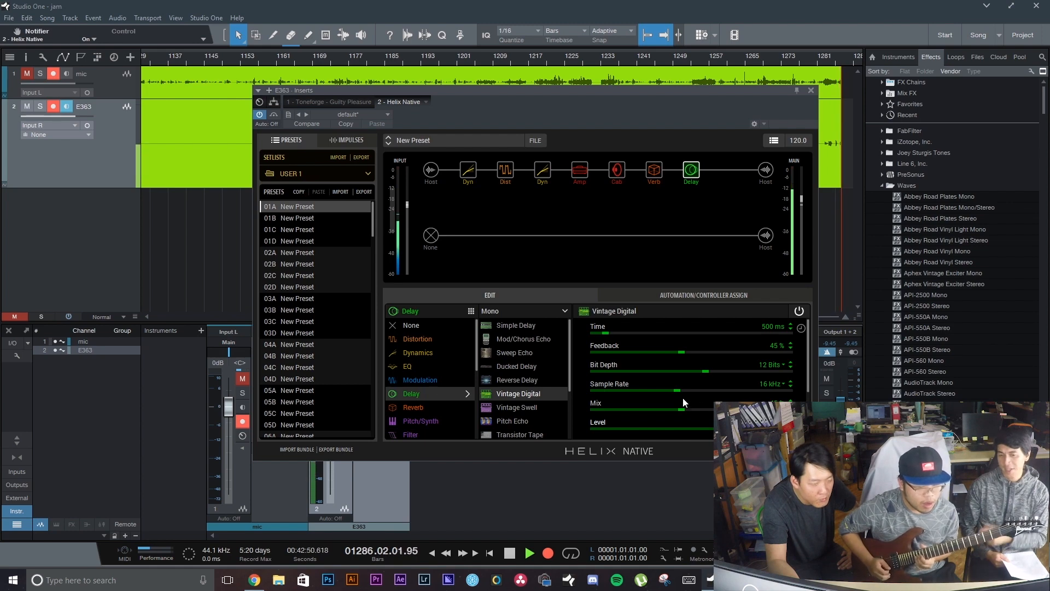
pyautogui.moveTo(681, 409); pyautogui.dragTo(635, 408)
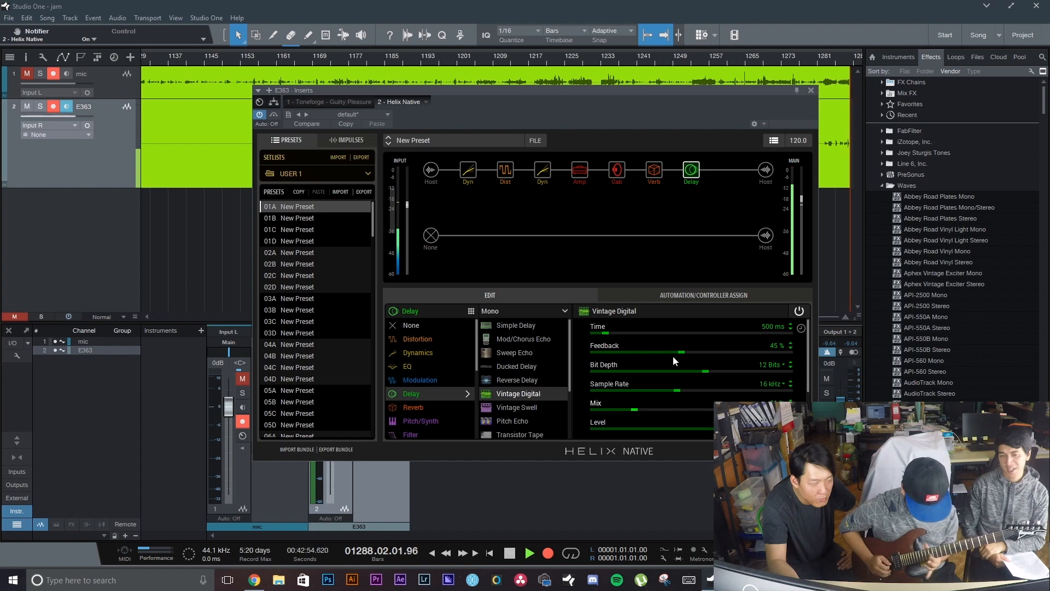
pyautogui.moveTo(683, 351); pyautogui.dragTo(674, 351)
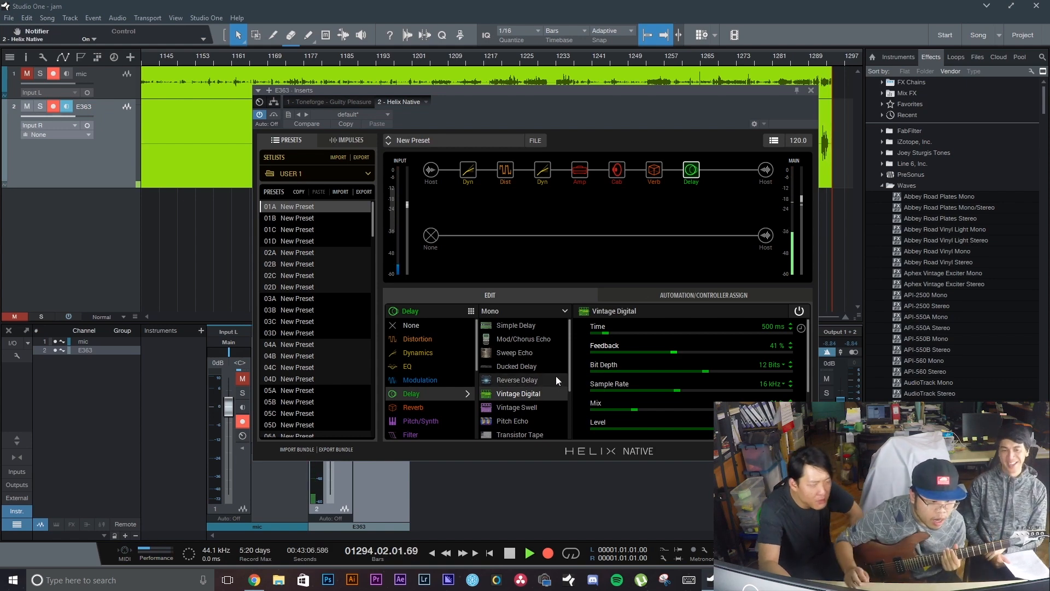
# Step: Show the delay models as thumbnails, switch to Simple Delay, and set Mix to 25%, Feedback to 28% and Time to 4.724 s
pyautogui.click(470, 310)
pyautogui.scroll(-3, 560, 362)
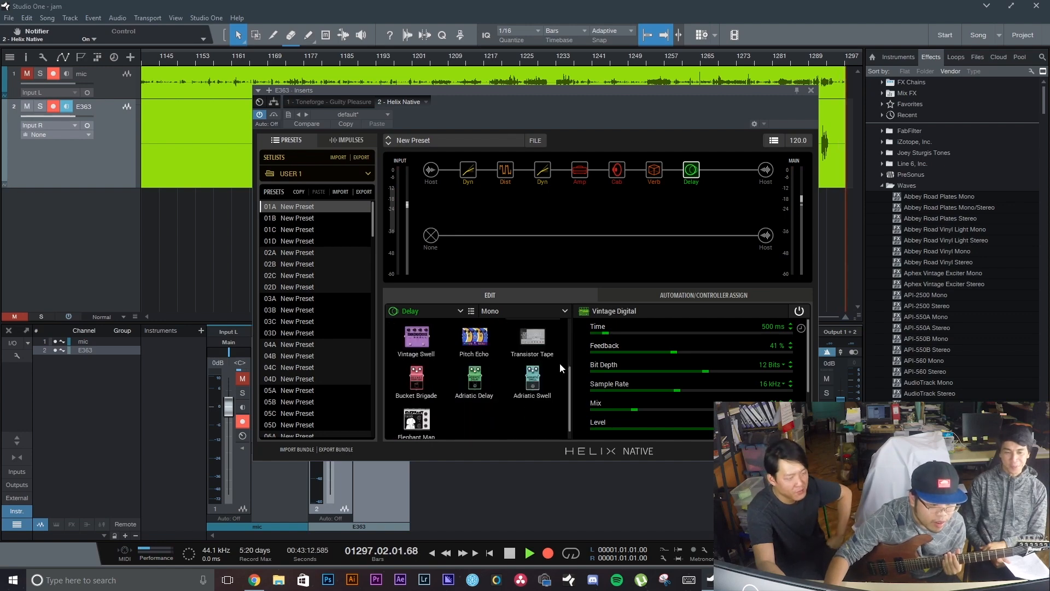
pyautogui.scroll(3, 559, 362)
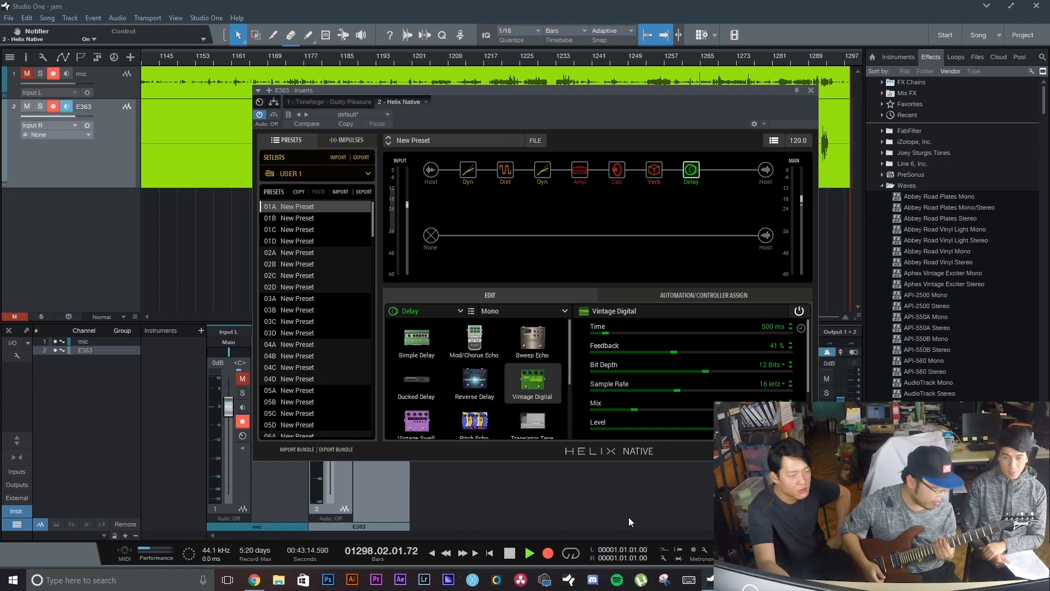
pyautogui.click(422, 336)
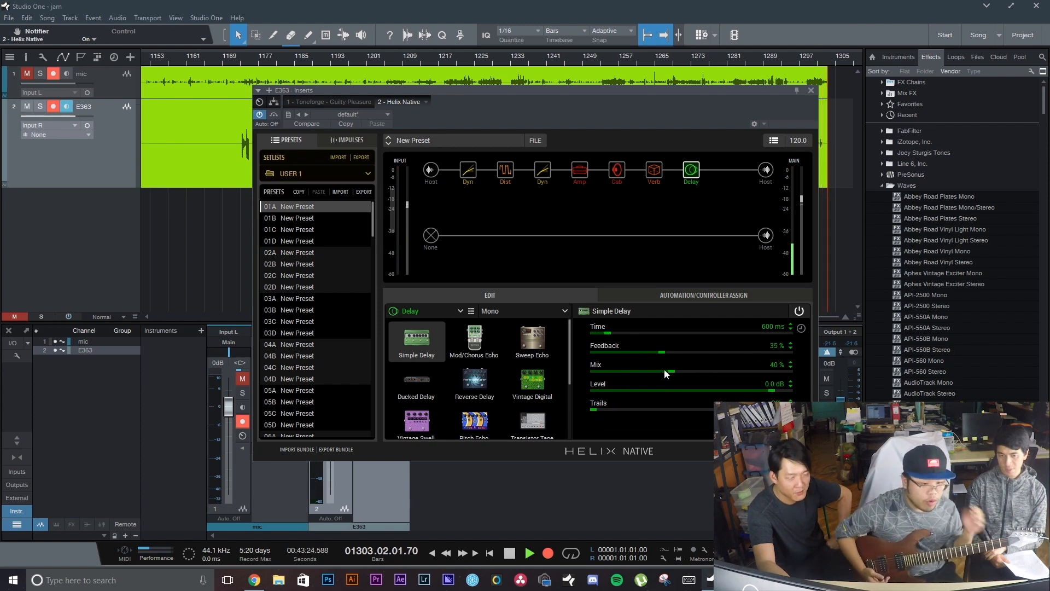
pyautogui.moveTo(654, 376); pyautogui.dragTo(643, 377)
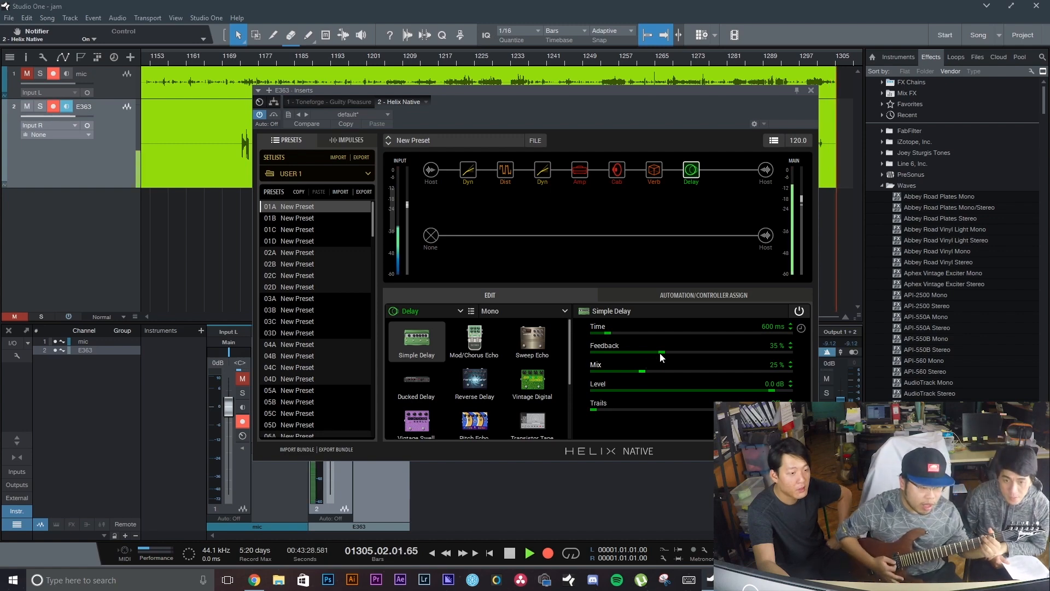
pyautogui.moveTo(662, 357); pyautogui.dragTo(710, 338)
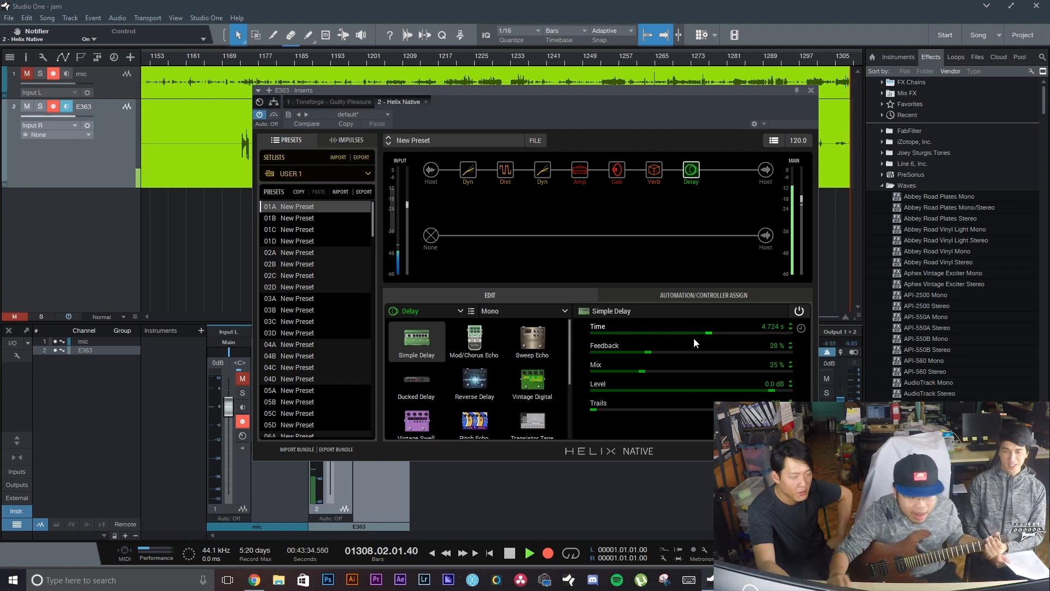
# Step: Try shorter and longer delay times on the Simple Delay, ending with Time at 2.317 s
pyautogui.moveTo(709, 333); pyautogui.dragTo(621, 335)
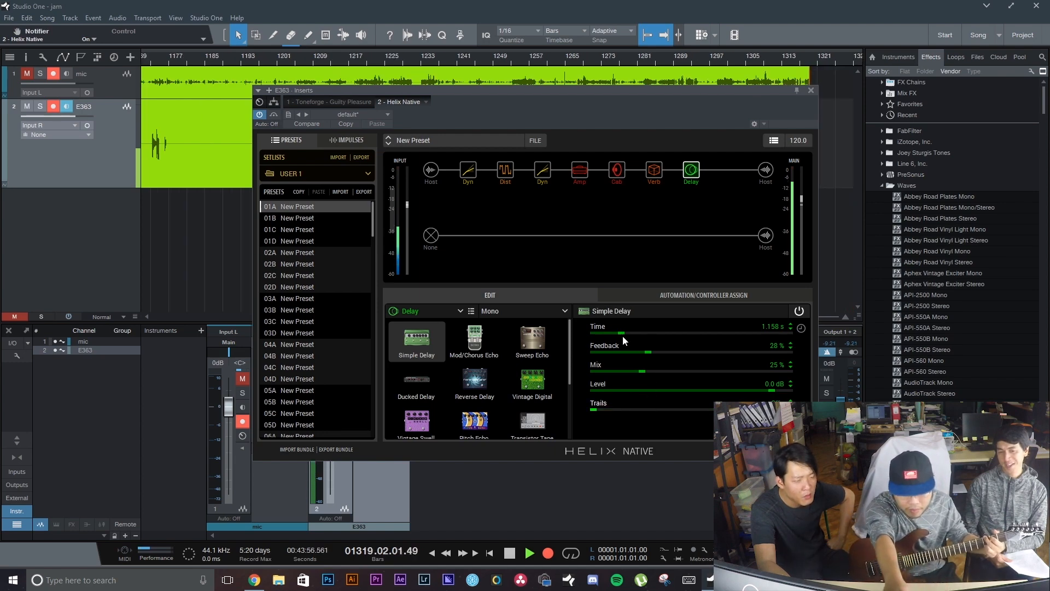
pyautogui.moveTo(622, 336); pyautogui.dragTo(645, 334)
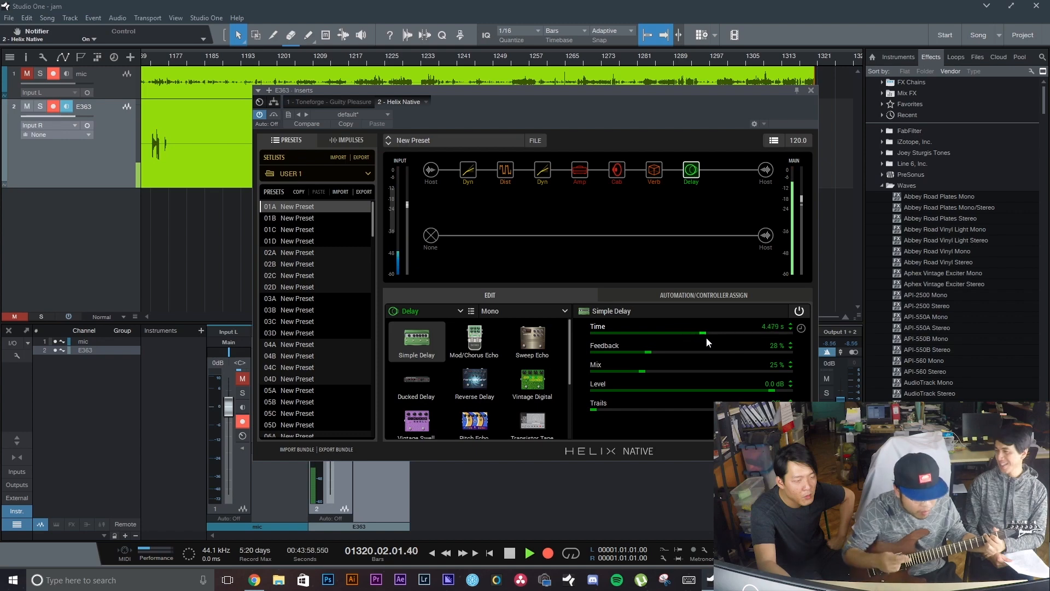
pyautogui.moveTo(784, 344); pyautogui.dragTo(622, 338)
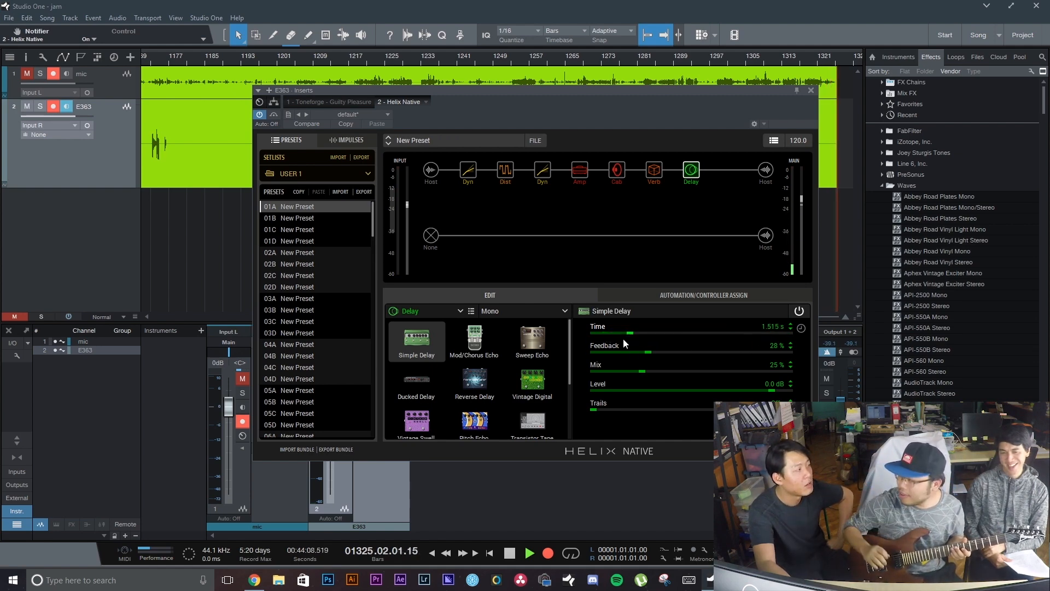
pyautogui.moveTo(726, 344); pyautogui.dragTo(657, 372)
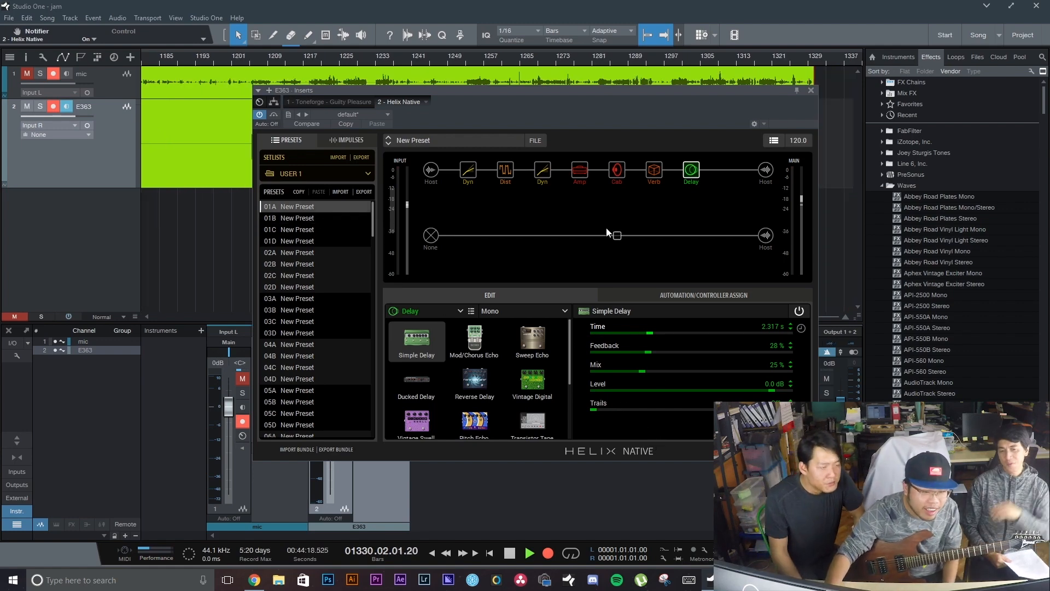
# Step: Remove the delay block from the end of the chain and check the remaining reverb, cab, amp and noise gate blocks
pyautogui.rightClick(693, 159)
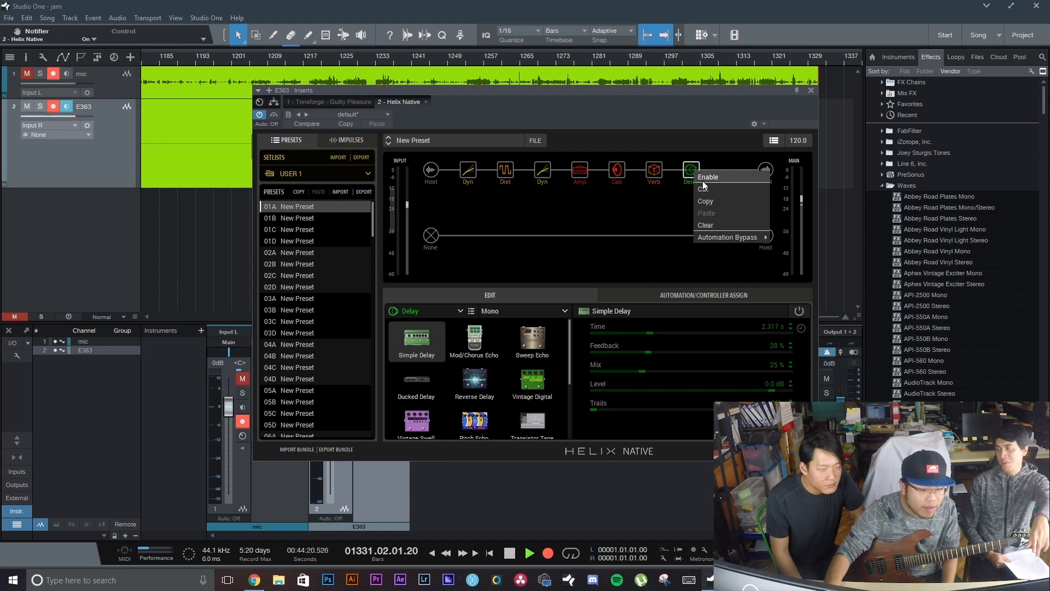
pyautogui.click(724, 222)
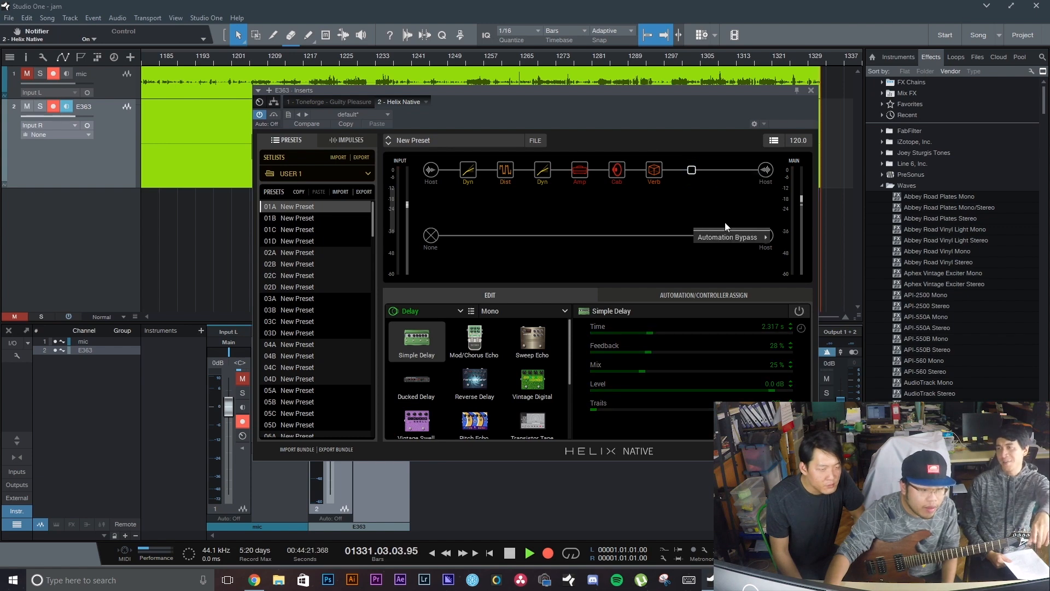
pyautogui.click(653, 172)
pyautogui.click(618, 171)
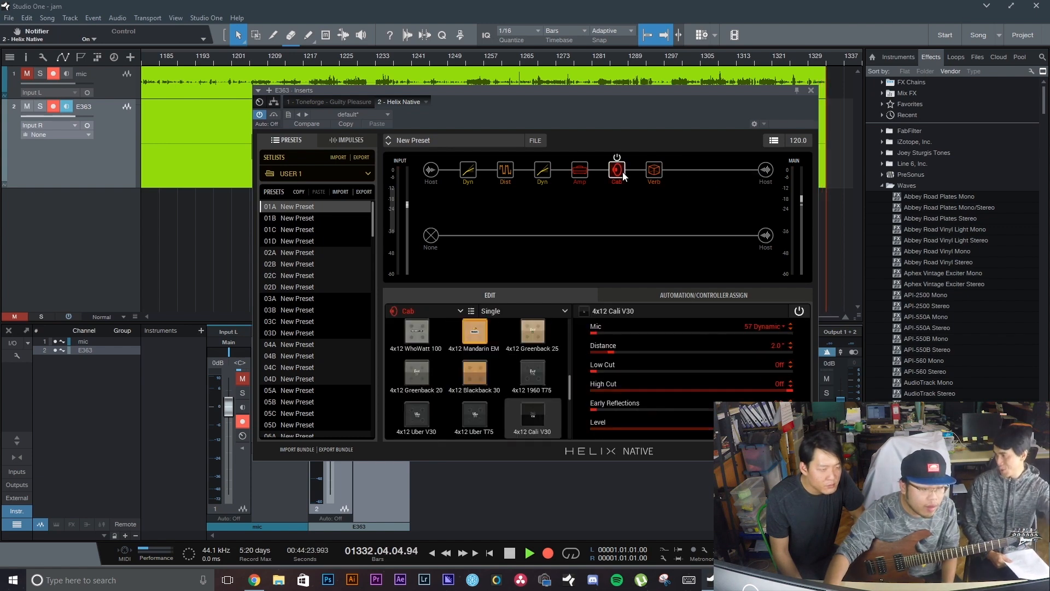
pyautogui.click(582, 176)
pyautogui.click(537, 175)
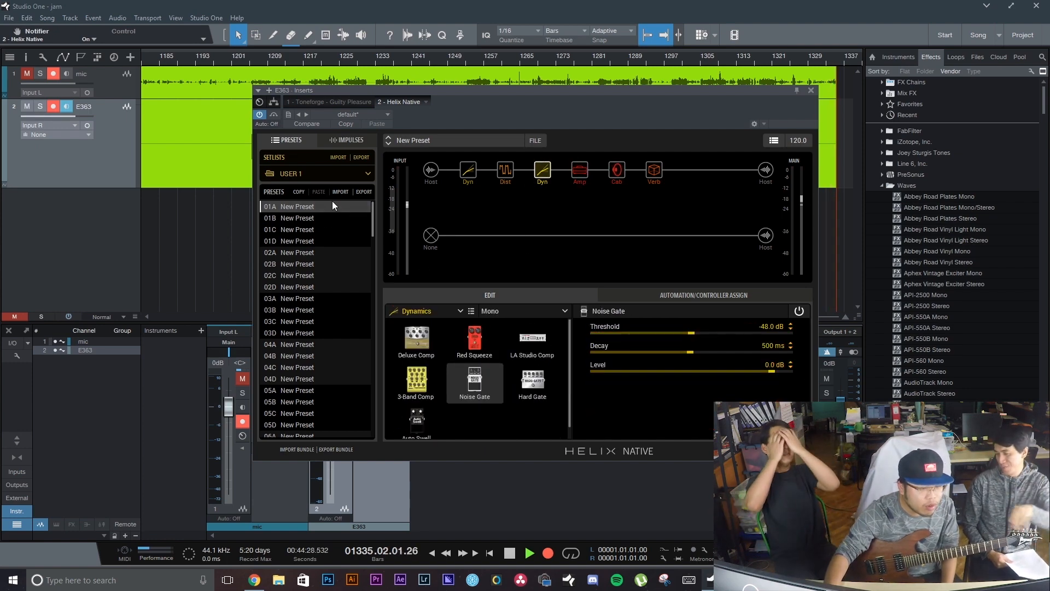
pyautogui.click(467, 170)
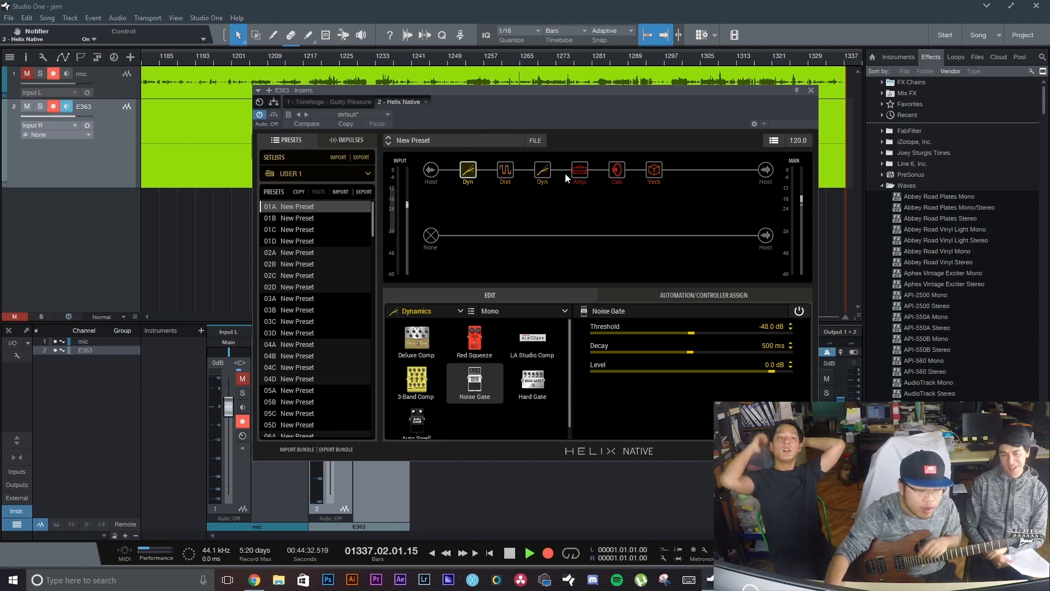
# Step: Change the amp block's model from Solo Lead OD to Cali IV Lead
pyautogui.click(581, 171)
pyautogui.scroll(3, 442, 391)
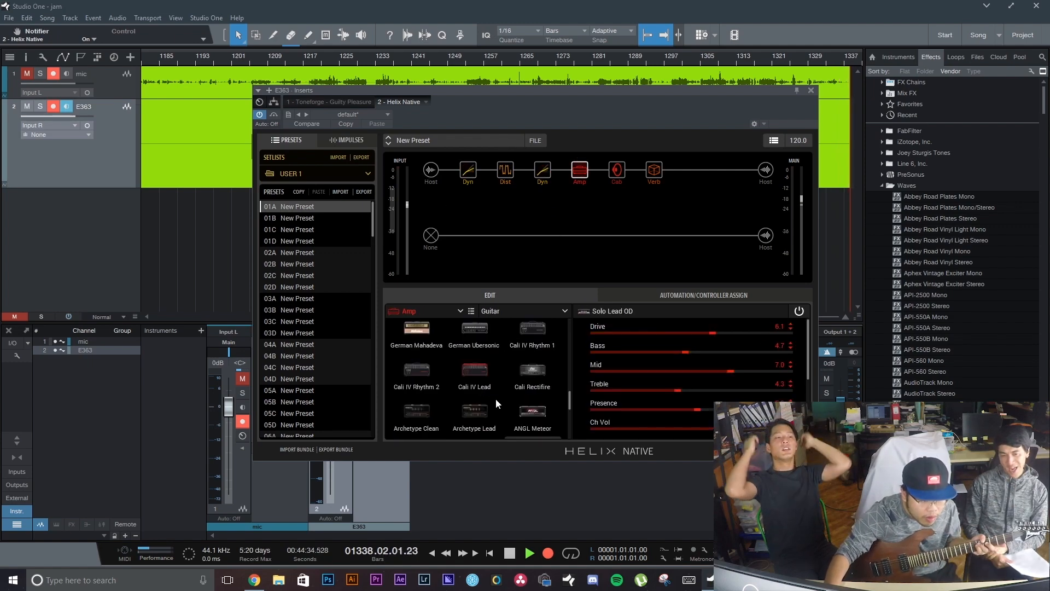
pyautogui.click(478, 379)
pyautogui.scroll(1, 485, 365)
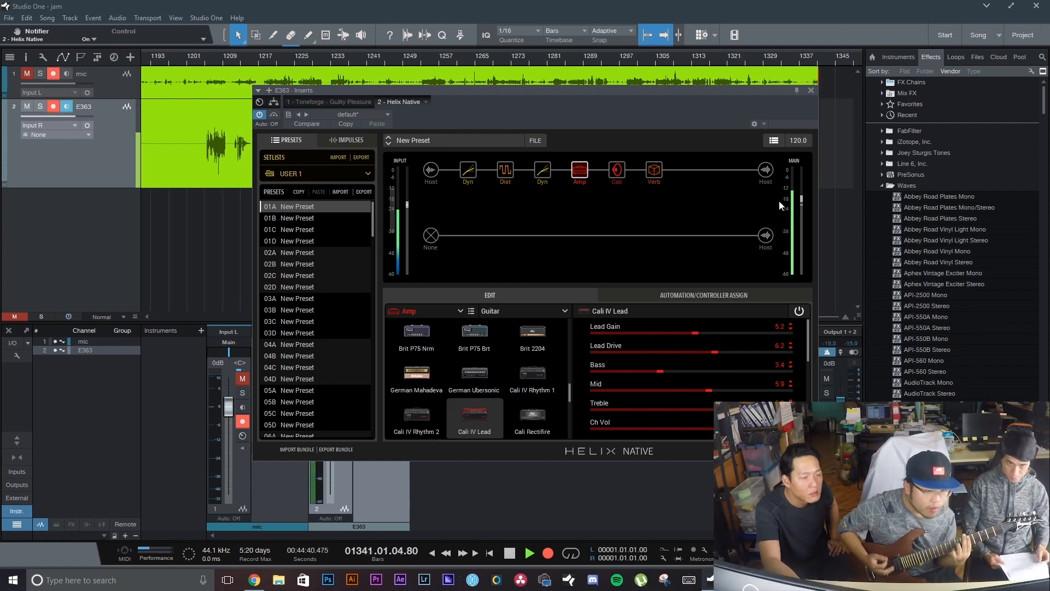
# Step: On the Cali IV Lead amp, set Lead Gain to 5.5, Lead Drive to 8.6, Bass to 7.9 and Mid to 3.2
pyautogui.moveTo(707, 333); pyautogui.dragTo(764, 354)
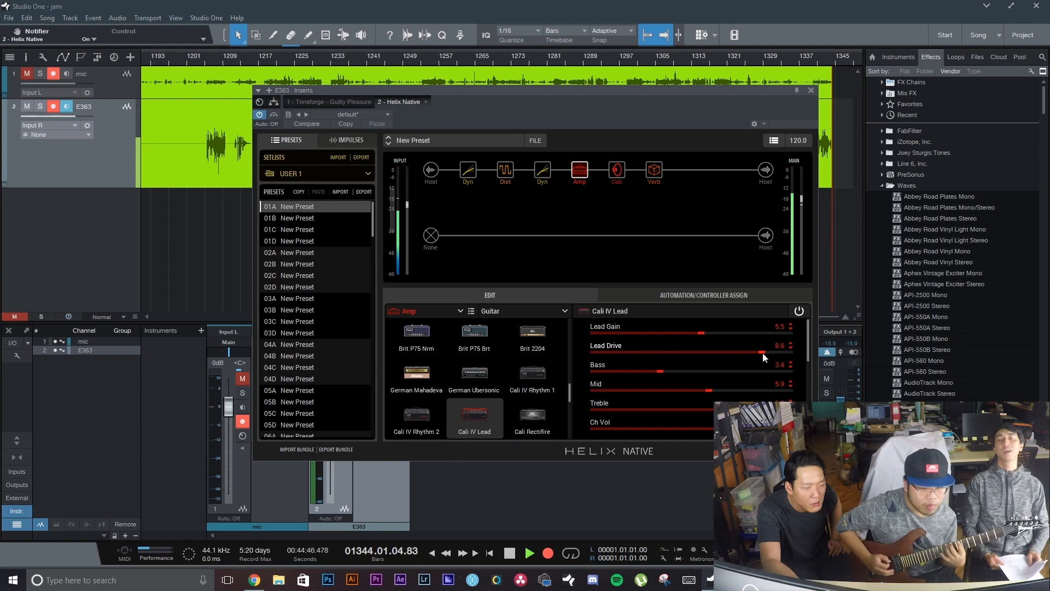
pyautogui.moveTo(710, 389); pyautogui.dragTo(681, 374)
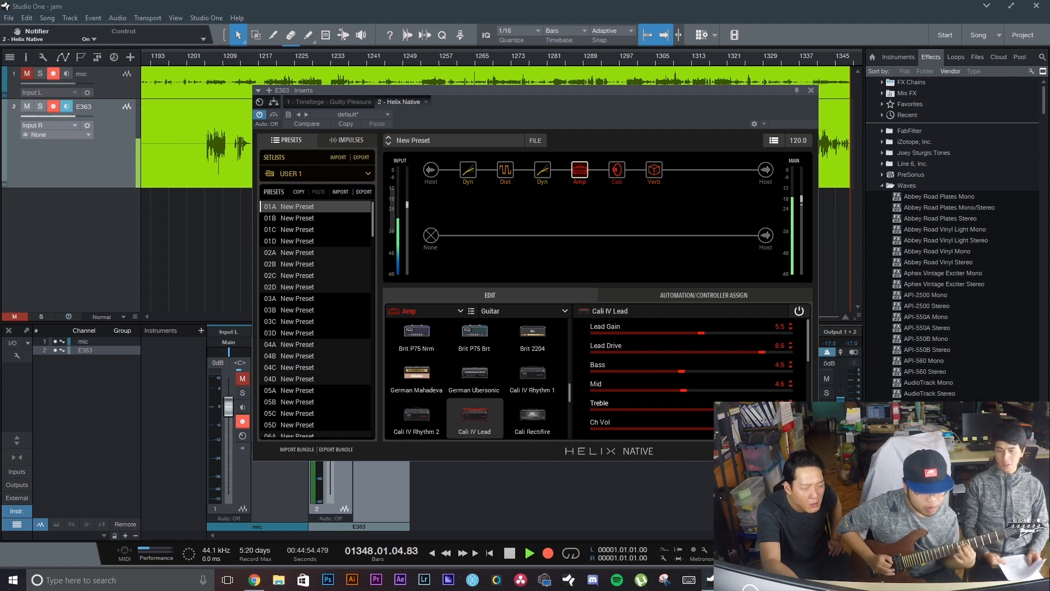
pyautogui.moveTo(683, 389); pyautogui.dragTo(722, 374)
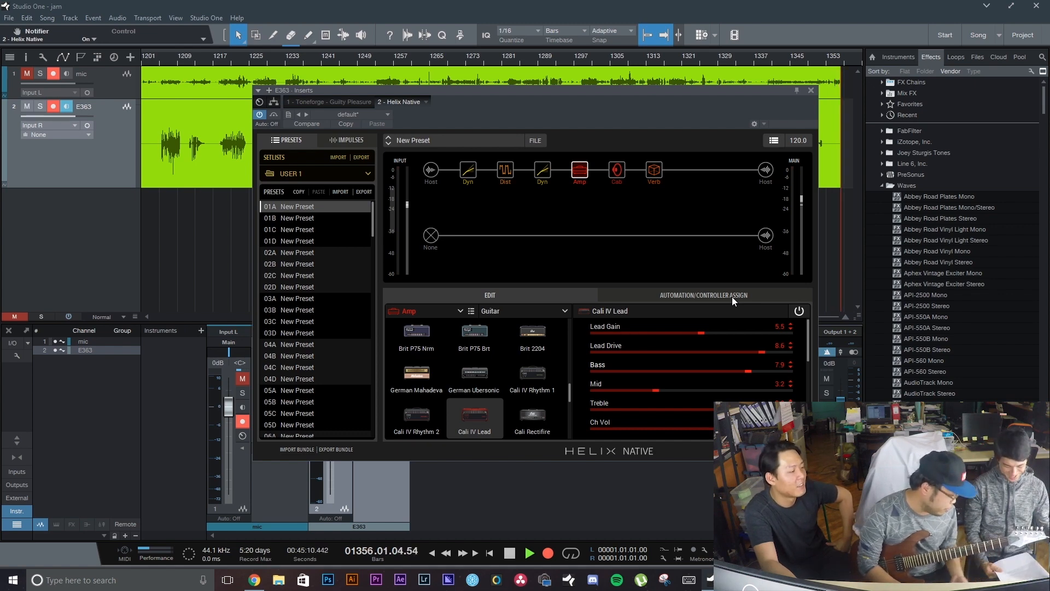
# Step: Browse the guitar amp models and change the amp block's model to Cali Rectifire
pyautogui.scroll(-2, 480, 383)
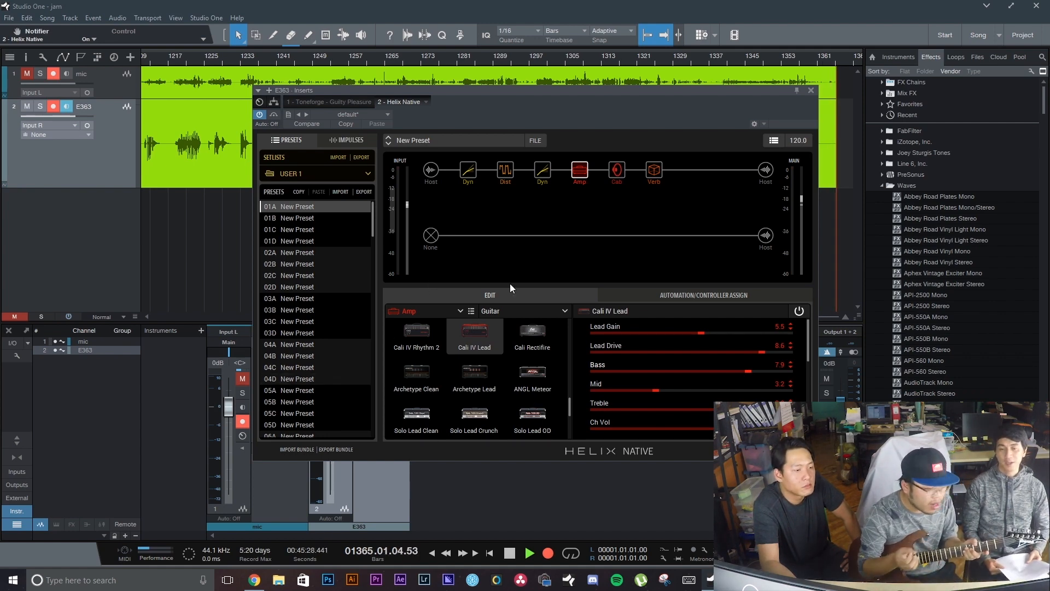
pyautogui.click(497, 312)
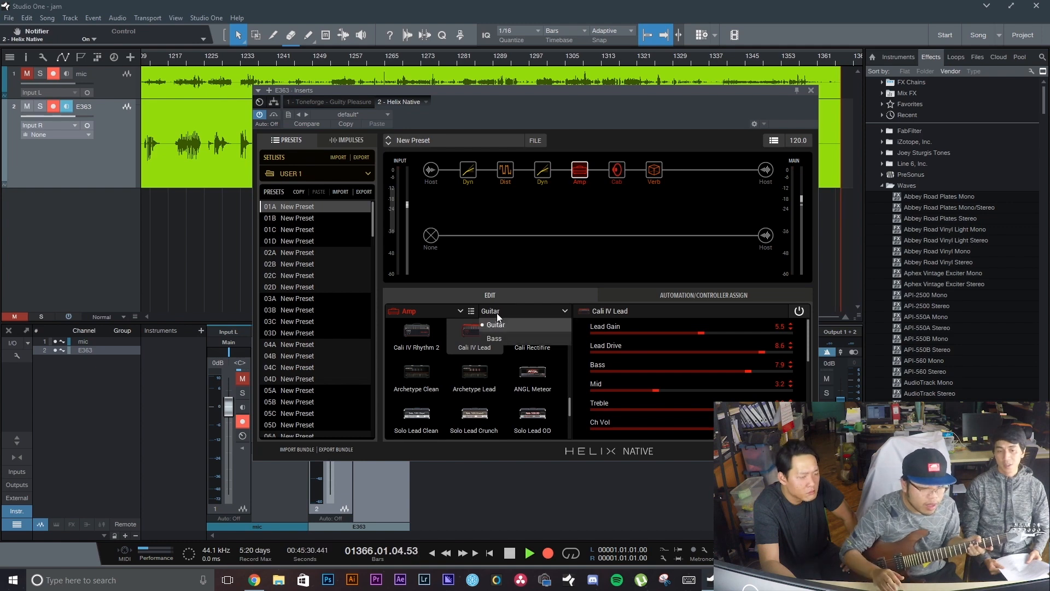
pyautogui.click(497, 313)
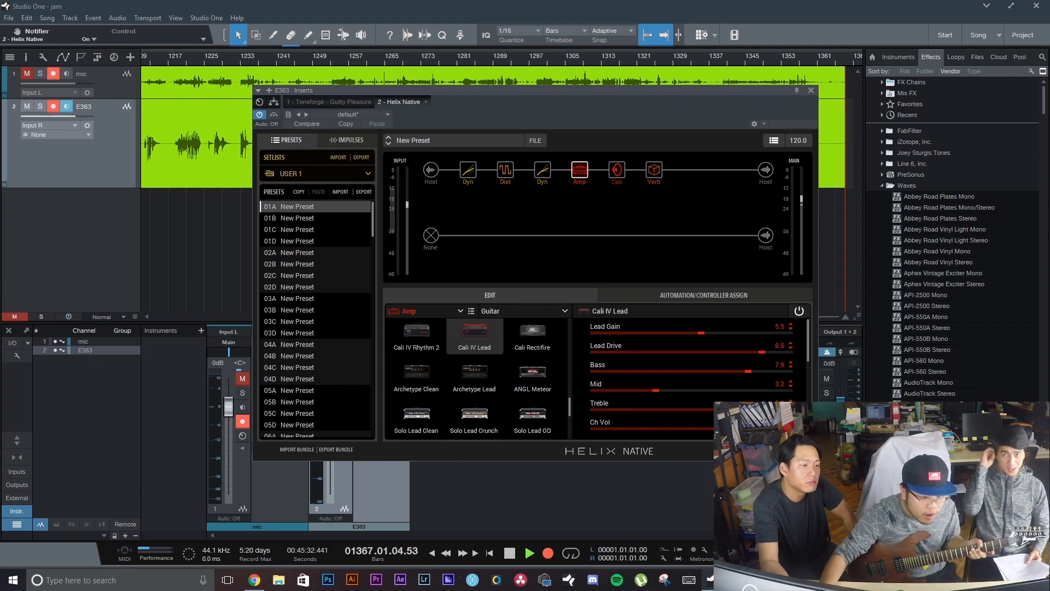
pyautogui.scroll(3, 520, 391)
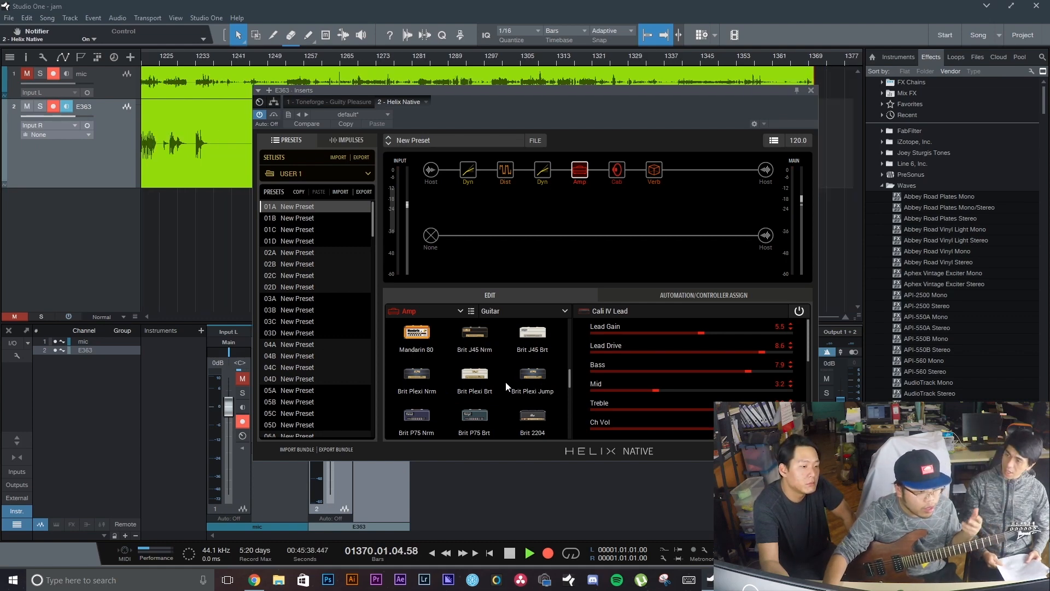
pyautogui.scroll(2, 509, 385)
pyautogui.scroll(2, 506, 383)
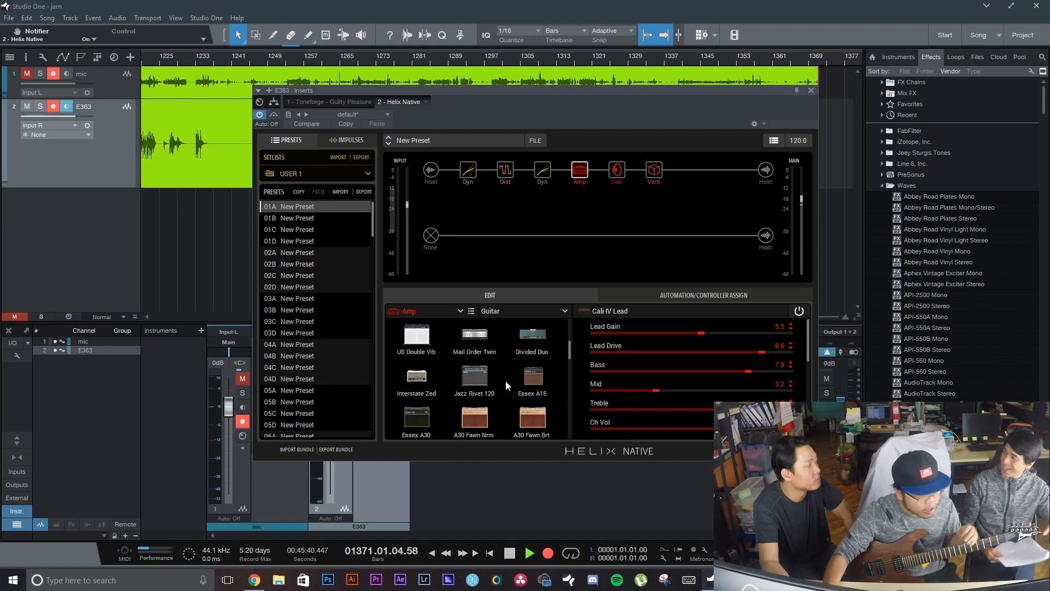
pyautogui.scroll(-4, 505, 382)
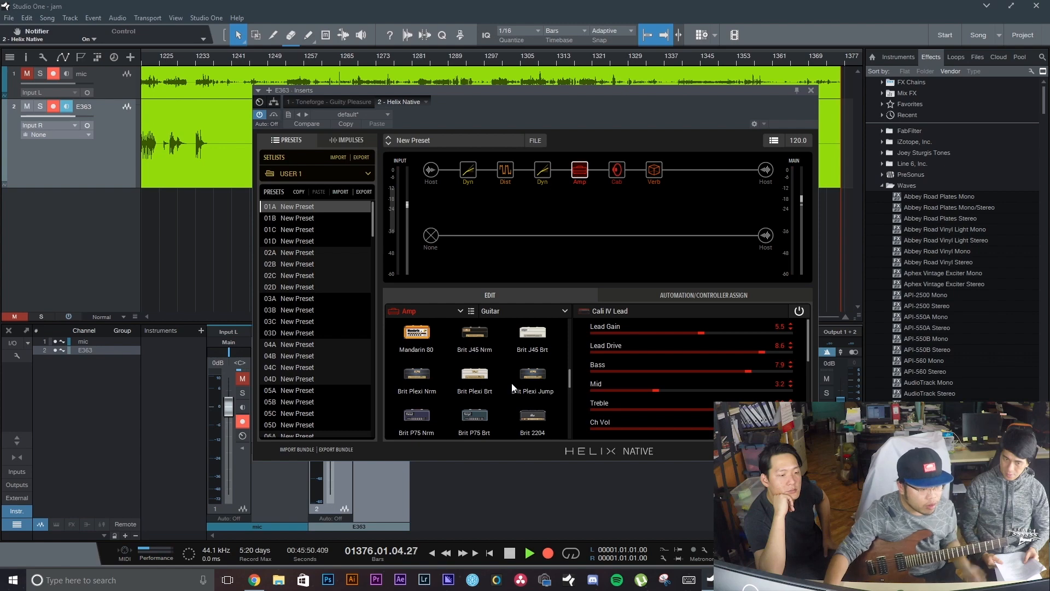
pyautogui.scroll(-5, 512, 387)
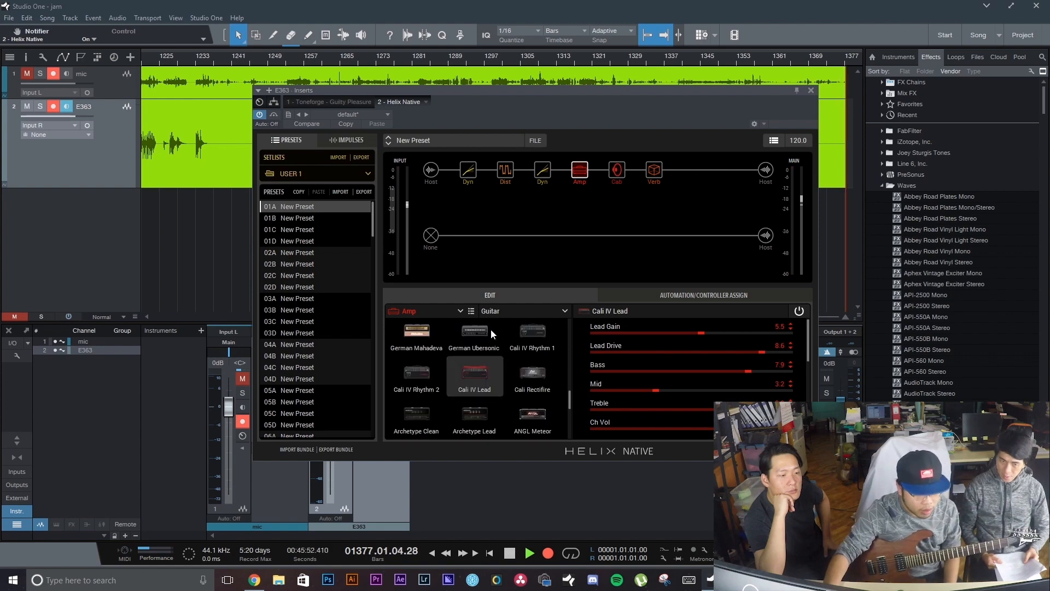
pyautogui.scroll(-3, 492, 339)
pyautogui.scroll(1, 491, 367)
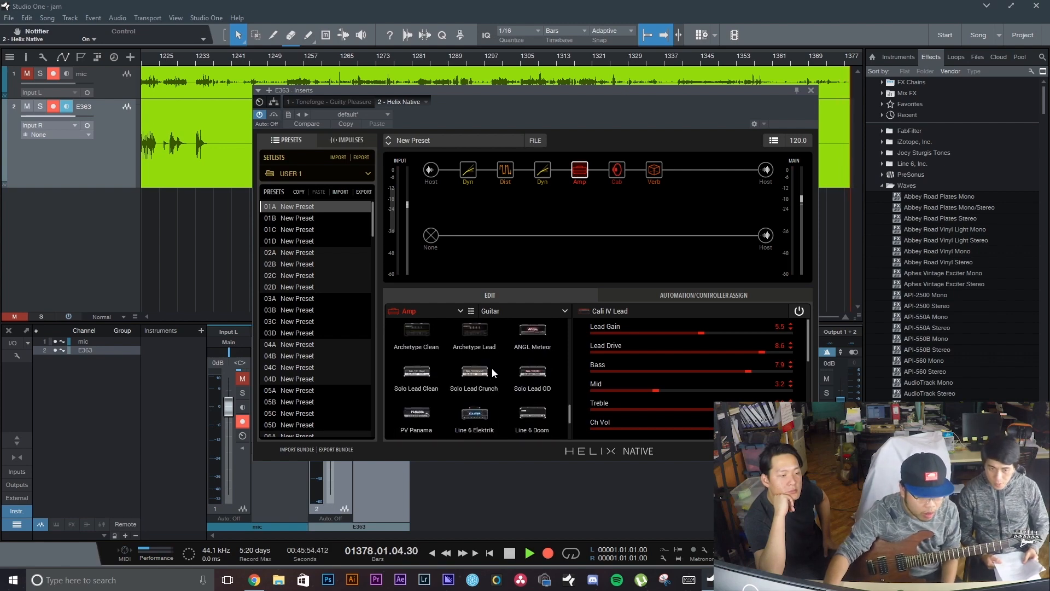
pyautogui.scroll(1, 543, 356)
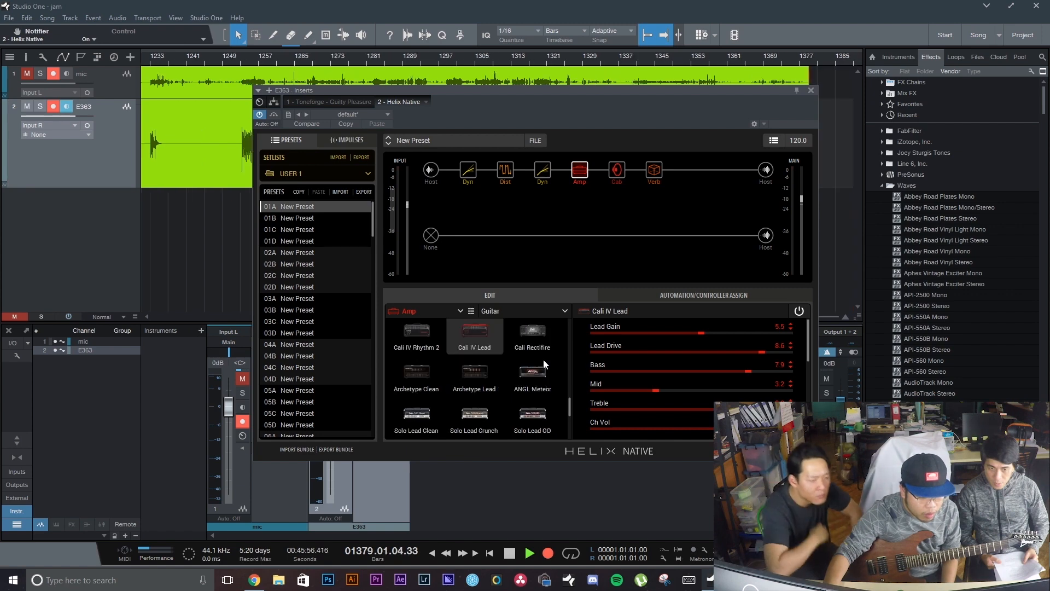
pyautogui.click(541, 332)
pyautogui.scroll(2, 541, 332)
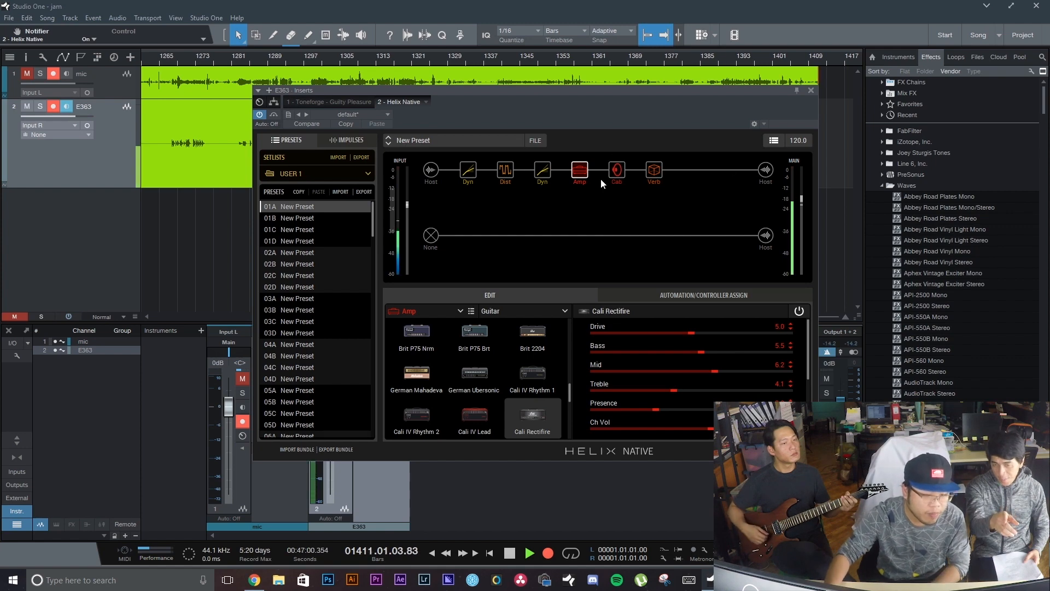
# Step: Check the cab block, then try Archetype Clean and Archetype Lead before setting the amp model to ANGL Meteor
pyautogui.click(618, 176)
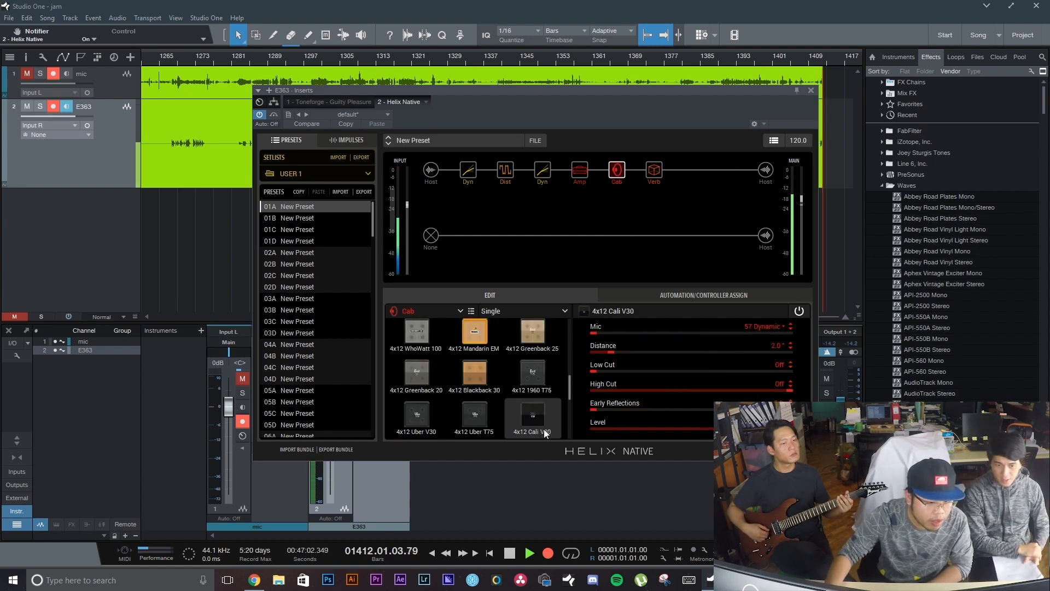
pyautogui.click(587, 179)
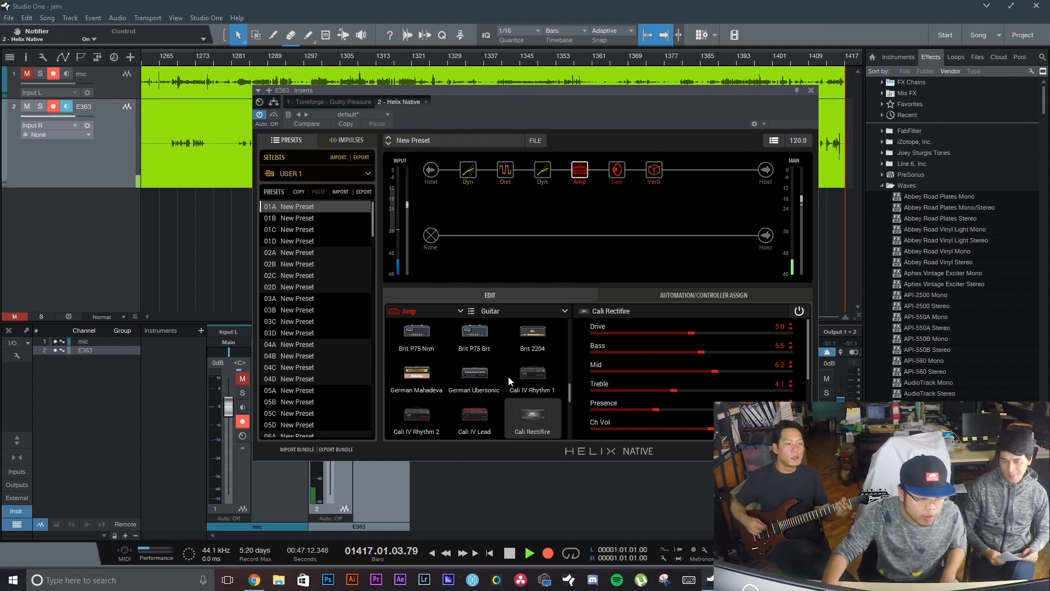
pyautogui.scroll(-1, 517, 370)
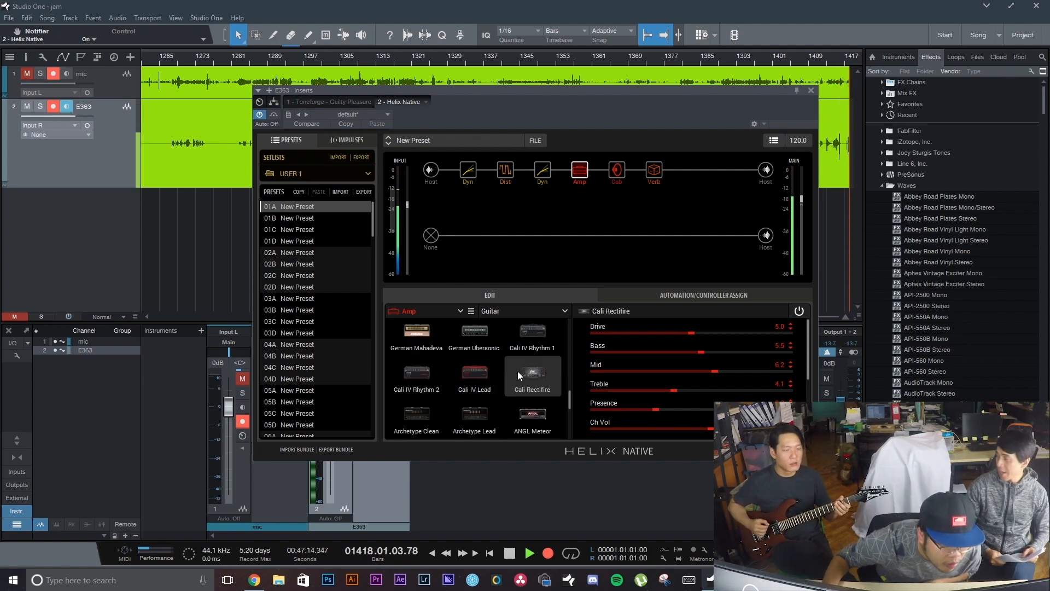
pyautogui.click(413, 417)
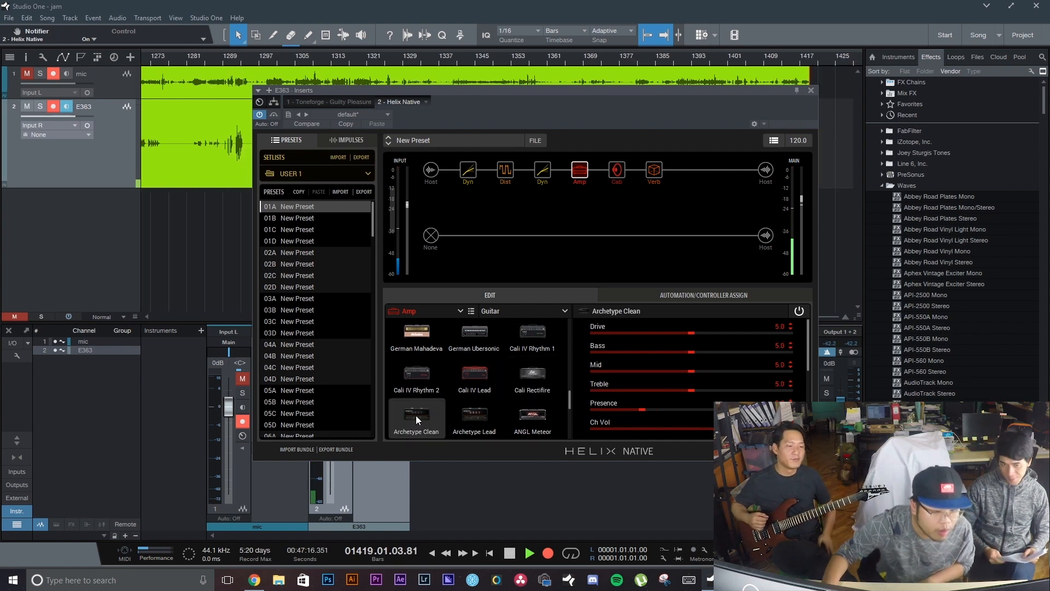
pyautogui.click(464, 411)
pyautogui.click(546, 419)
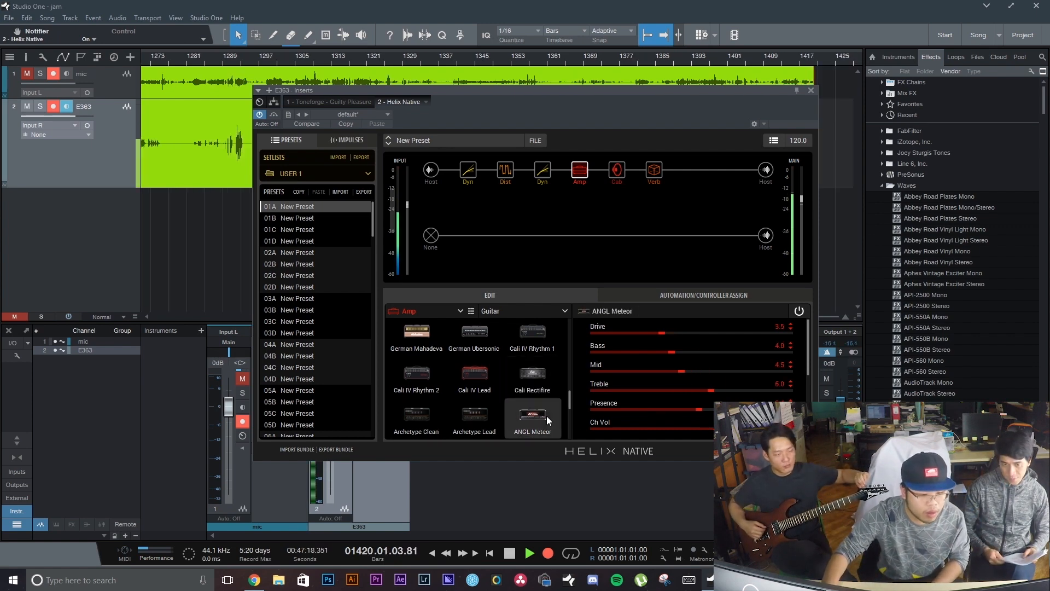
# Step: On the ANGL Meteor amp, set Drive to 3.4 and raise the Presence
pyautogui.scroll(-1, 516, 413)
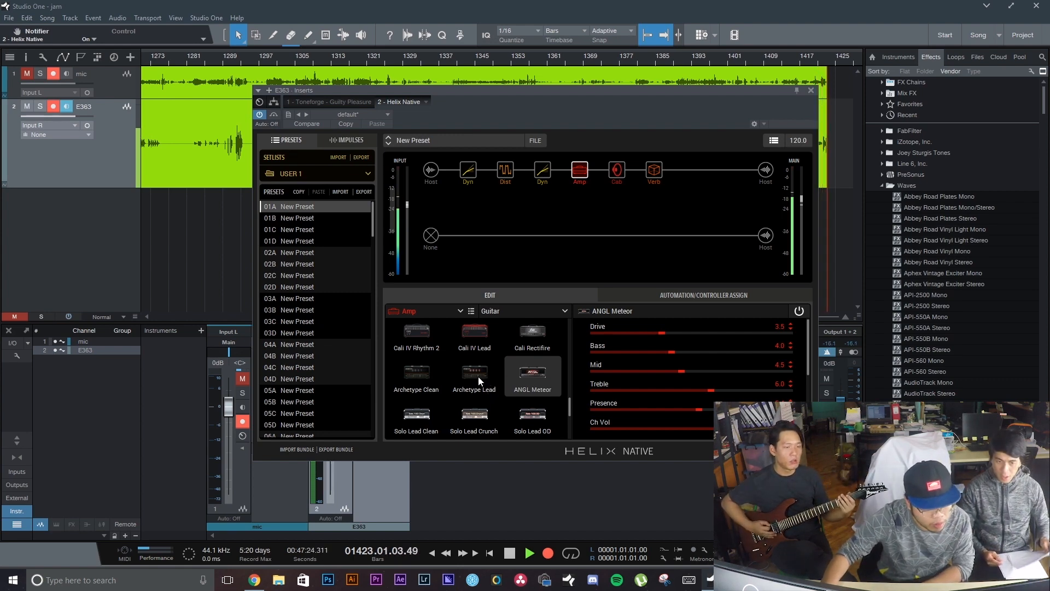
pyautogui.moveTo(667, 332)
pyautogui.mouseDown()
pyautogui.moveTo(702, 331)
pyautogui.moveTo(661, 343)
pyautogui.mouseUp()
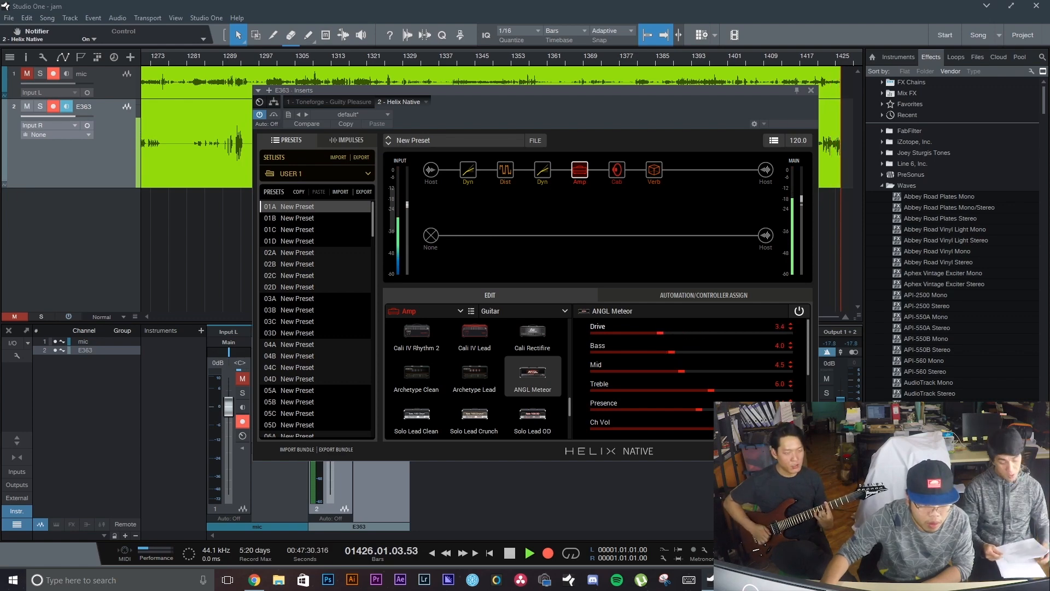
pyautogui.moveTo(702, 414); pyautogui.dragTo(722, 414)
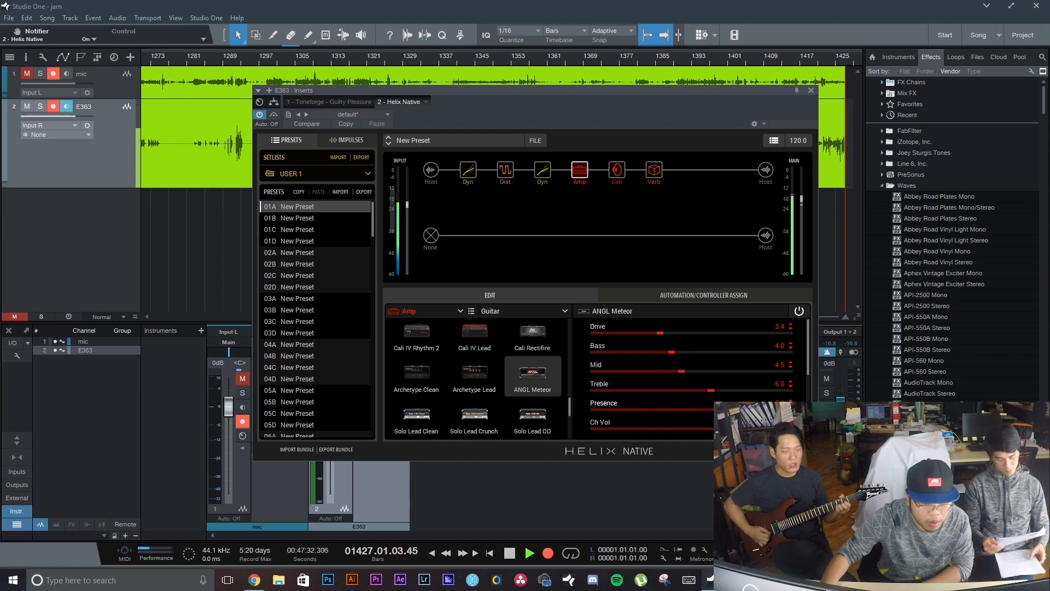